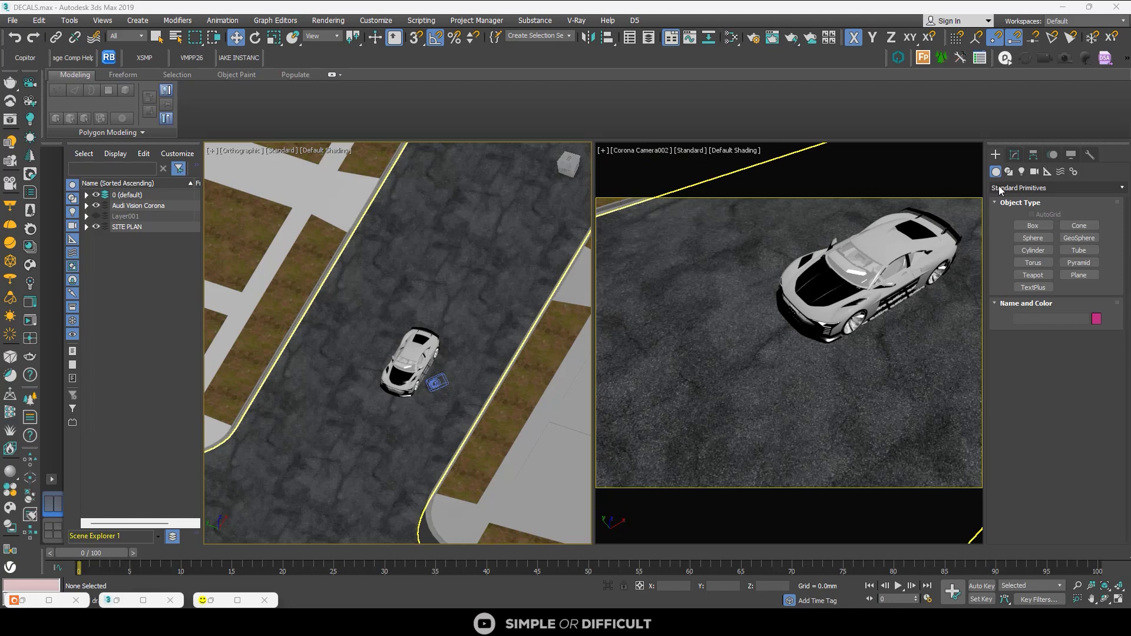
# Draw a Corona decal on the road beside the car's front, about 1779 mm wide and 3381 mm high.
pyautogui.click(1013, 187)
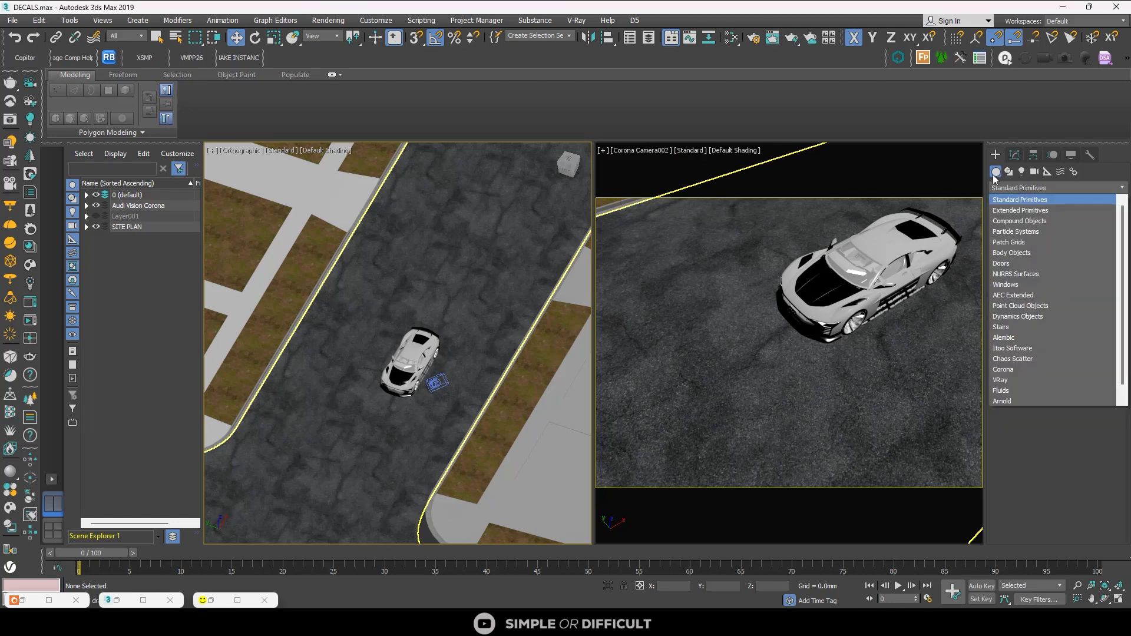
pyautogui.click(996, 172)
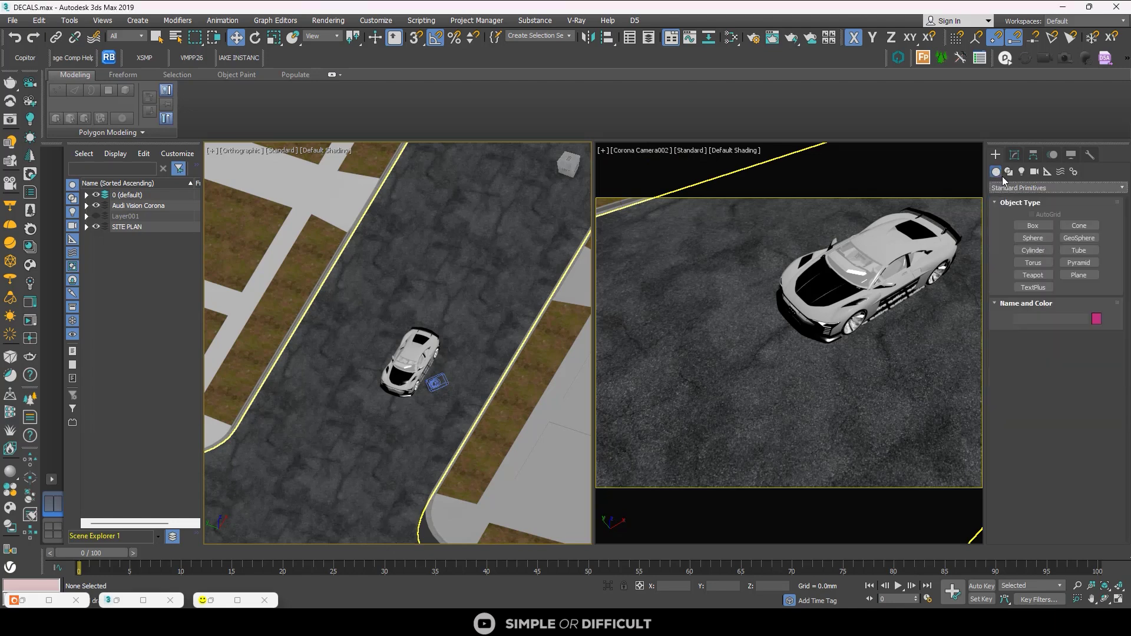
pyautogui.click(1008, 187)
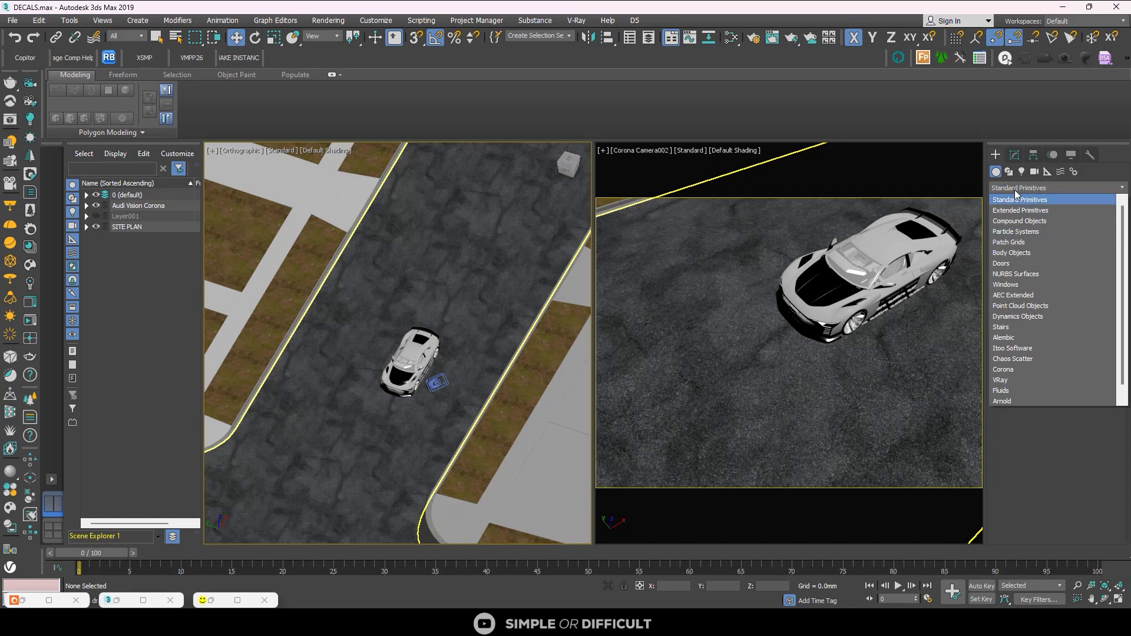
pyautogui.click(1003, 369)
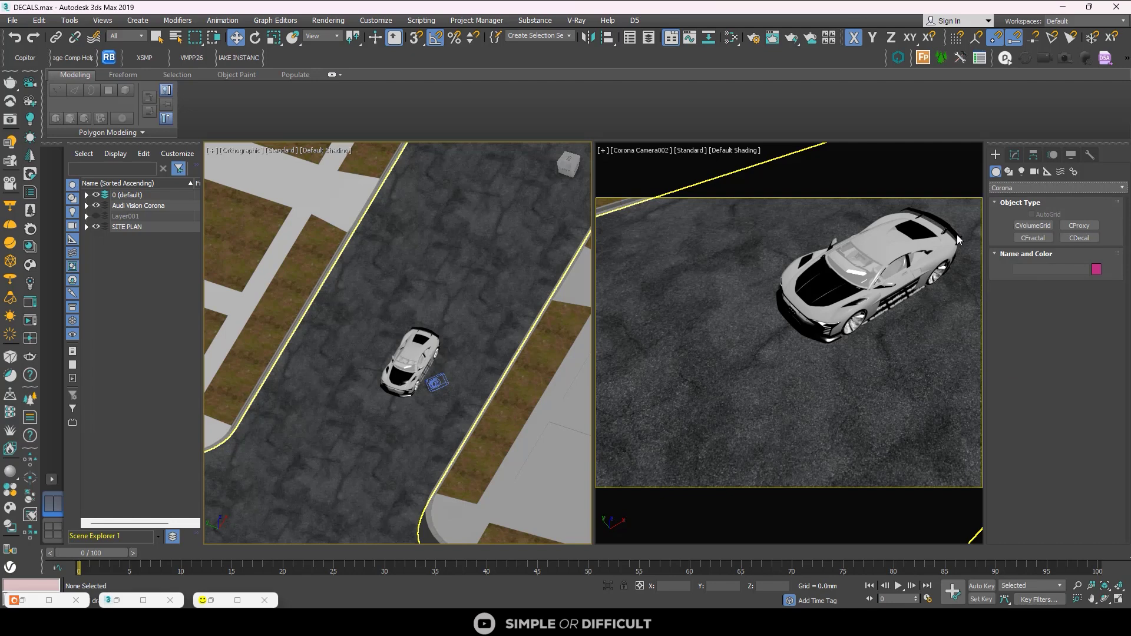
pyautogui.click(32, 172)
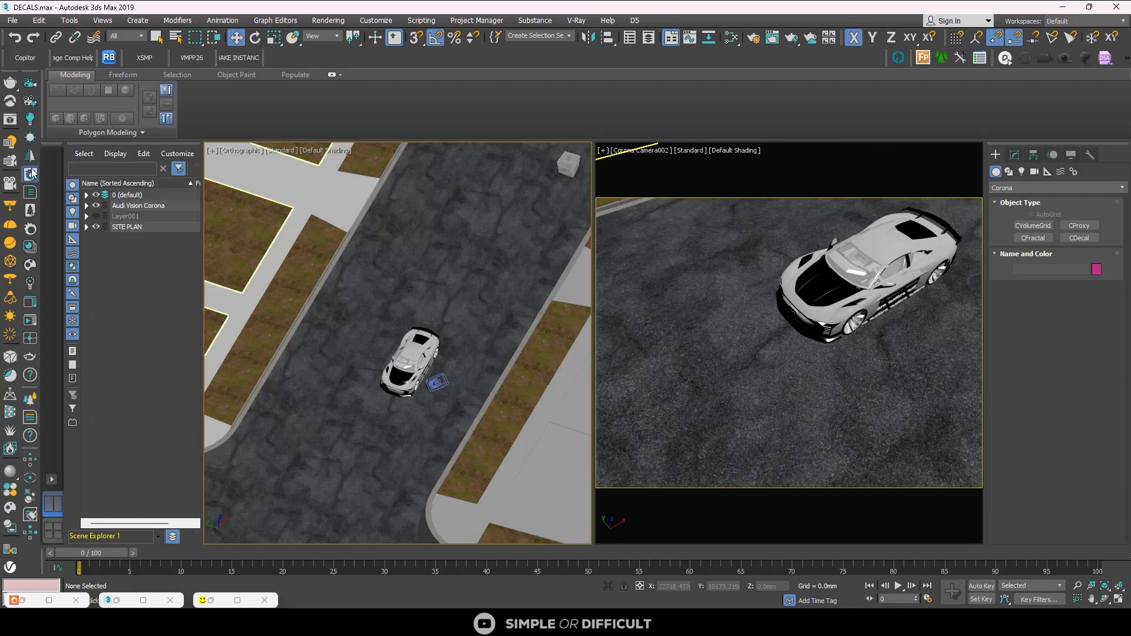
pyautogui.scroll(3, 356, 406)
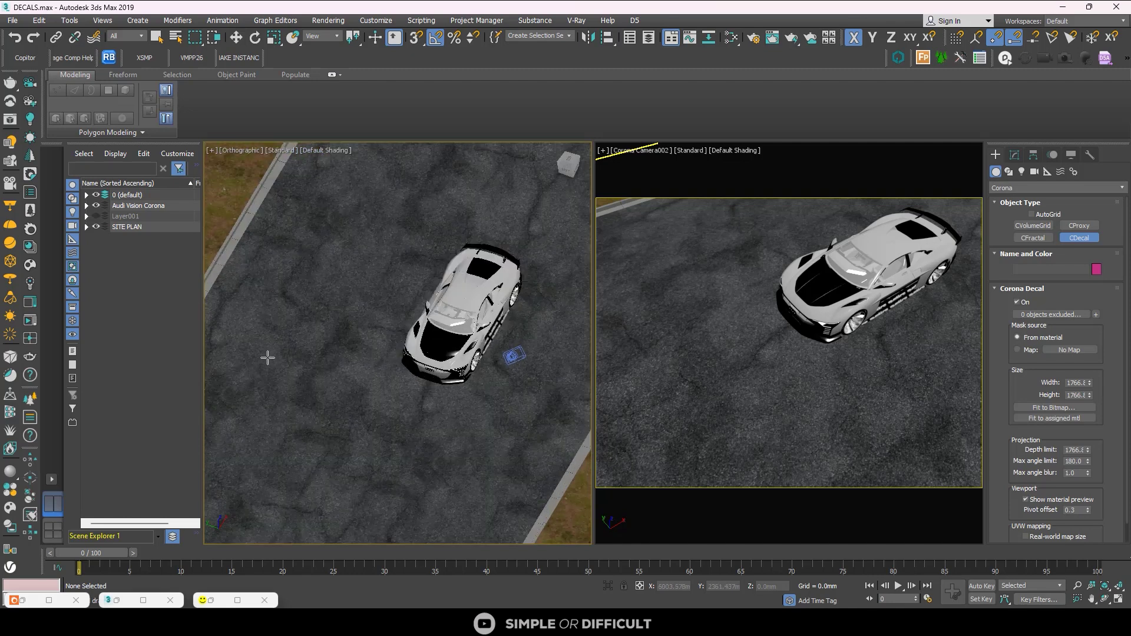
pyautogui.moveTo(267, 356); pyautogui.dragTo(350, 436)
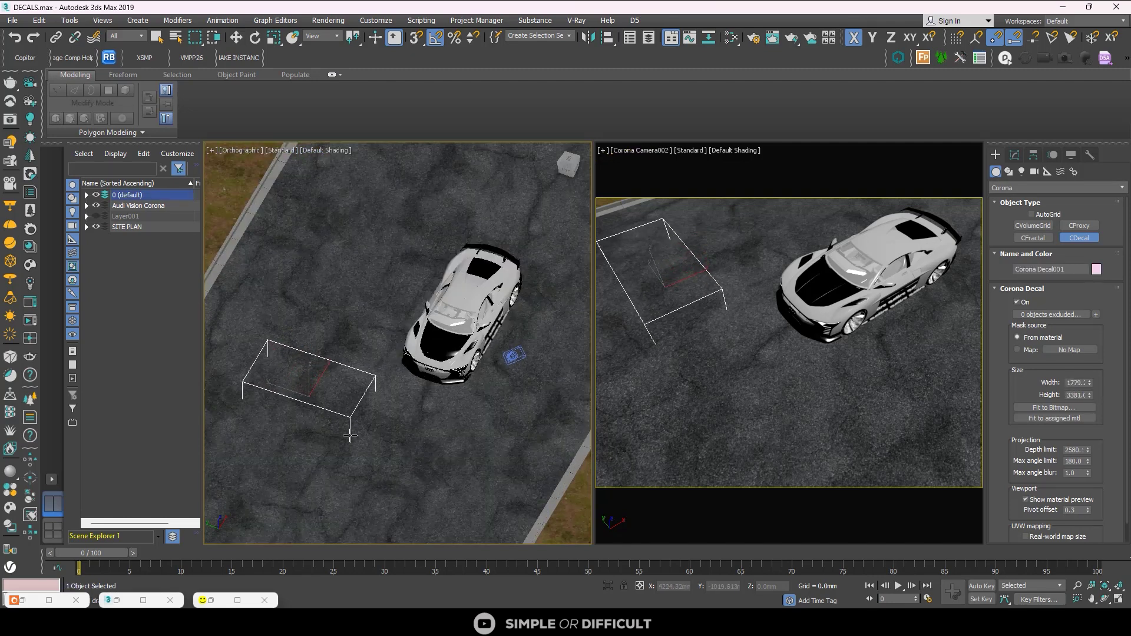
pyautogui.click(350, 436)
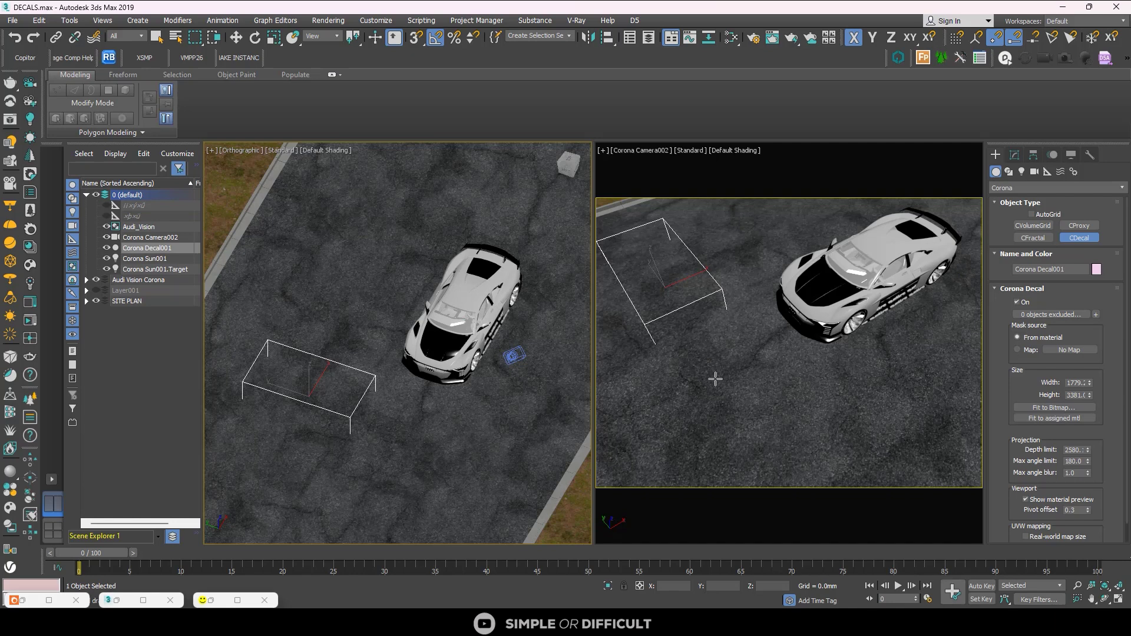
# Draw a second Corona decal, about 1819 mm square, on the road in front of the car and shift it slightly.
pyautogui.moveTo(416, 422); pyautogui.dragTo(504, 463)
pyautogui.click(437, 452)
pyautogui.press('w')
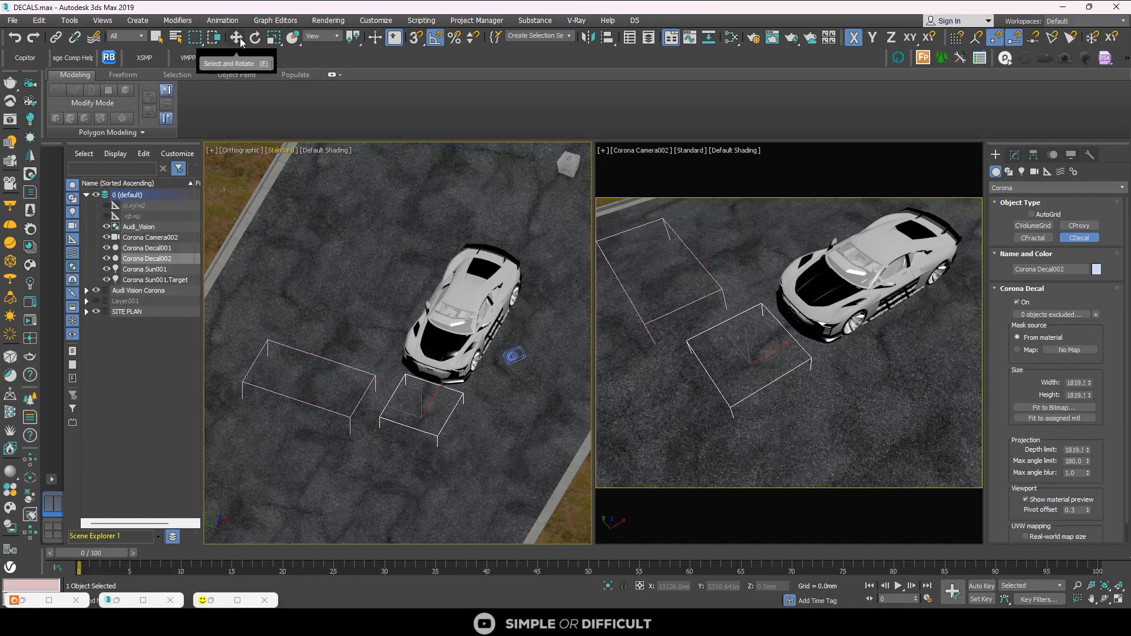
pyautogui.moveTo(398, 400); pyautogui.dragTo(423, 408)
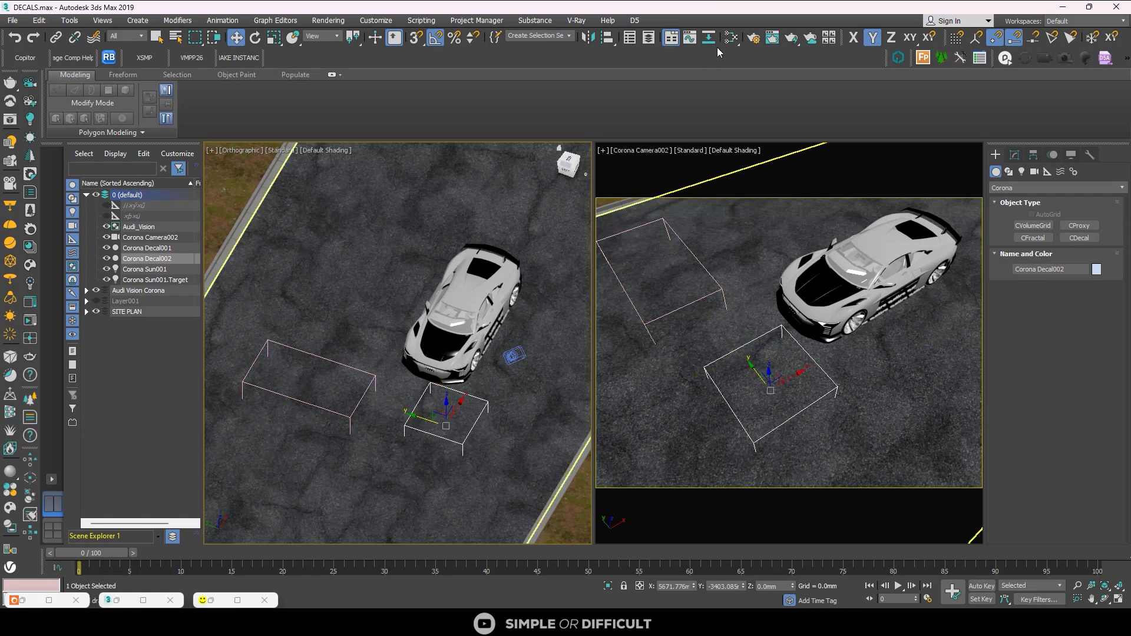
# Open the Slate Material Editor and examine the bitmap and normal maps connected to the number 8 decal material.
pyautogui.click(731, 38)
pyautogui.scroll(-3, 424, 370)
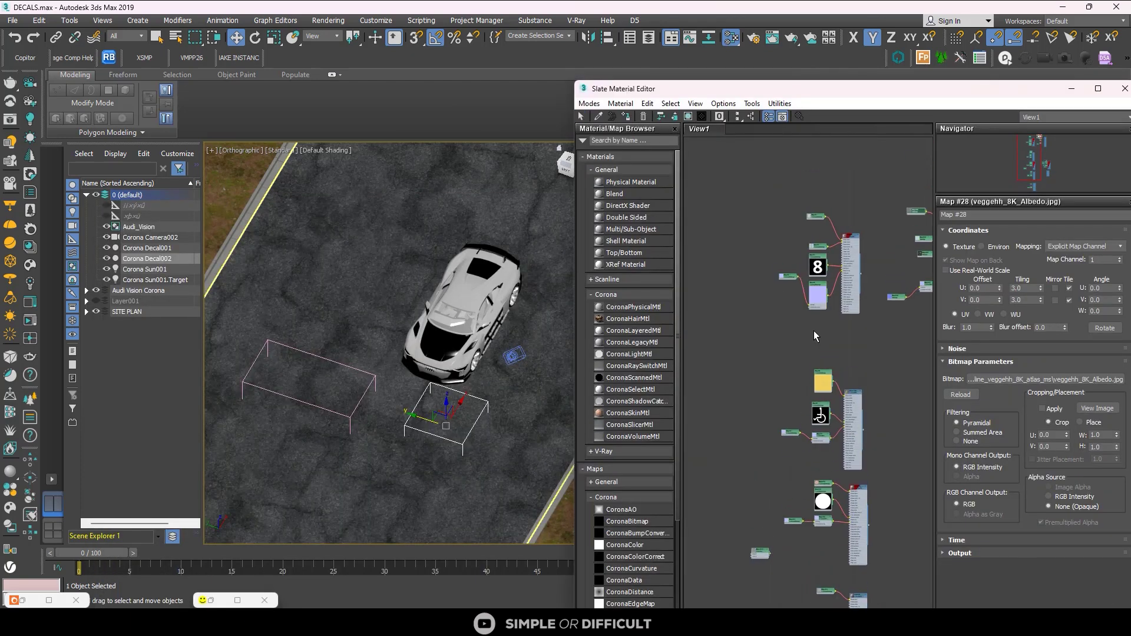
pyautogui.scroll(5, 854, 218)
pyautogui.scroll(-3, 854, 203)
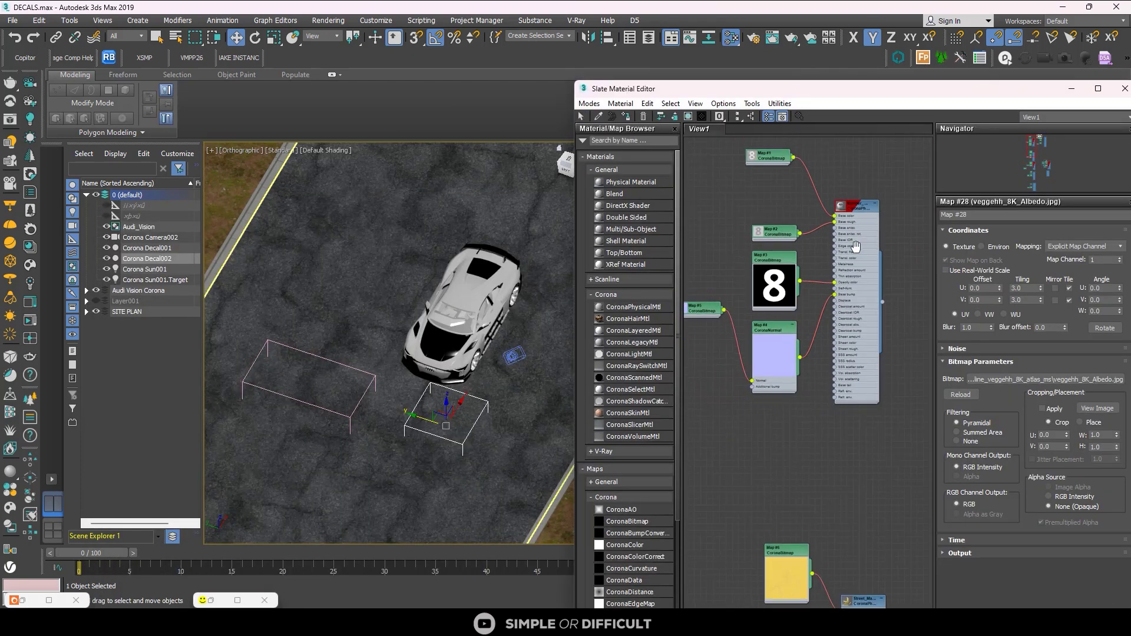
pyautogui.moveTo(853, 235); pyautogui.dragTo(879, 271, button='middle')
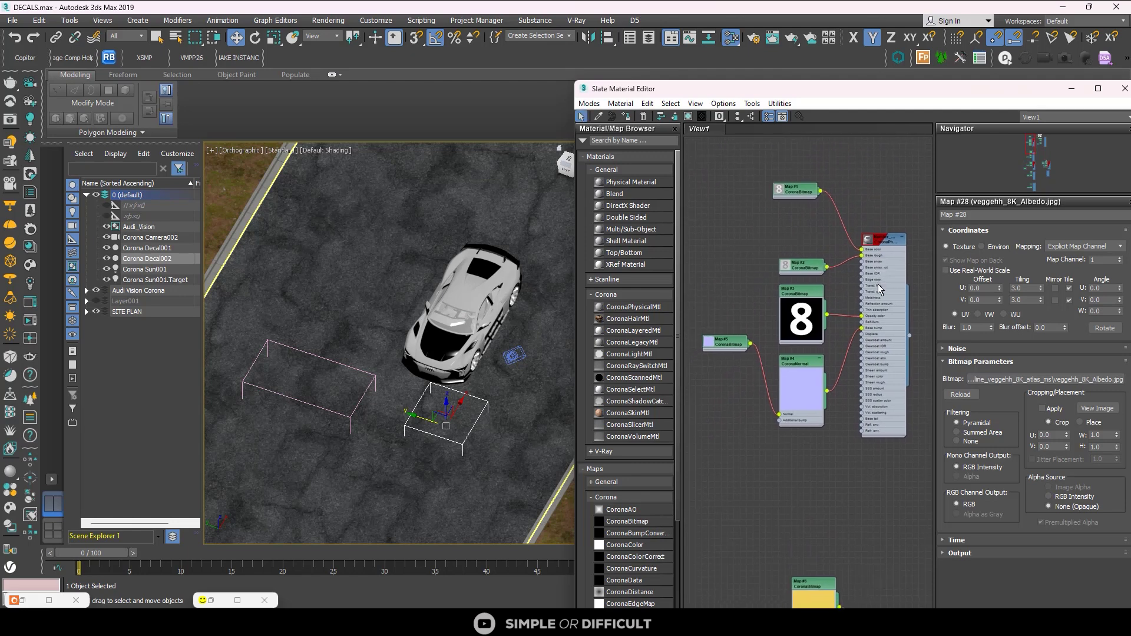
pyautogui.scroll(2, 825, 309)
pyautogui.scroll(1, 786, 277)
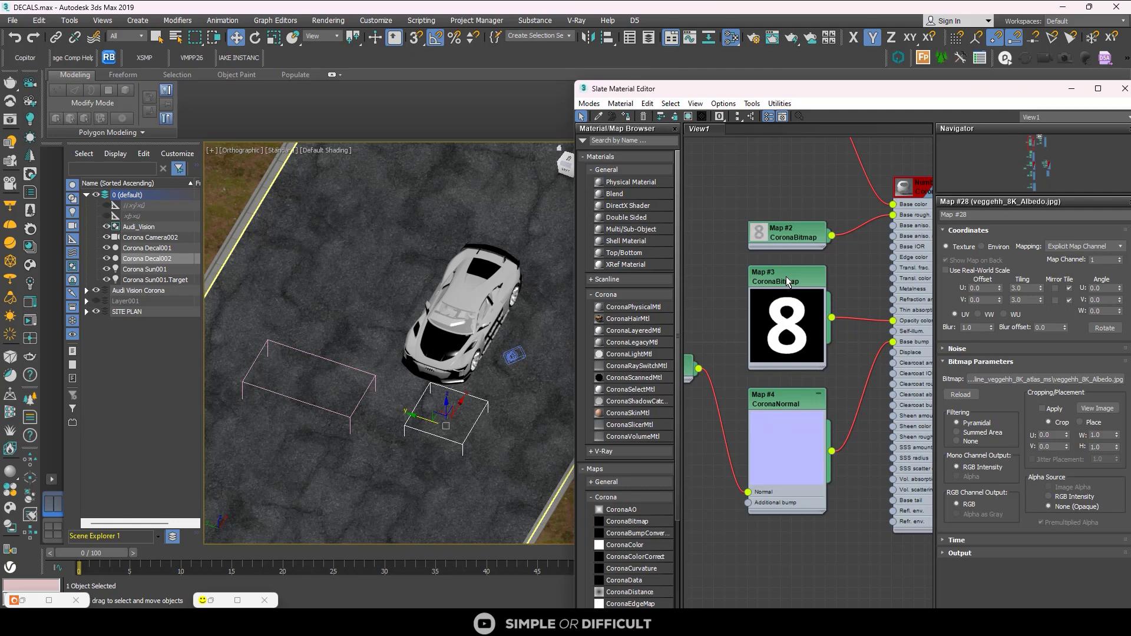
pyautogui.press('z')
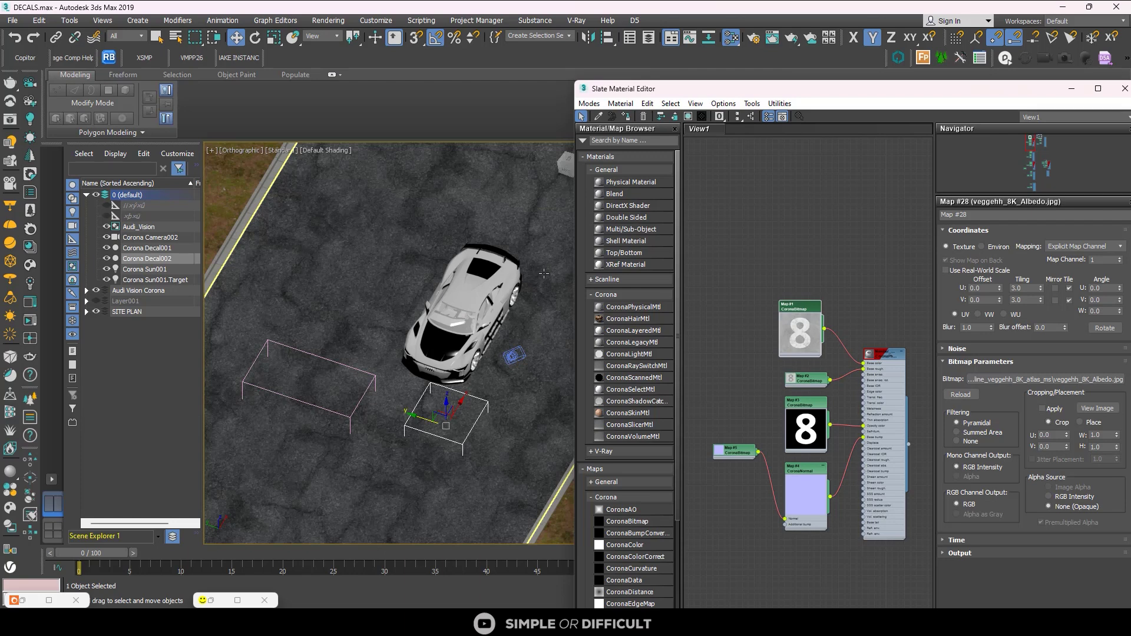
pyautogui.scroll(-4, 819, 351)
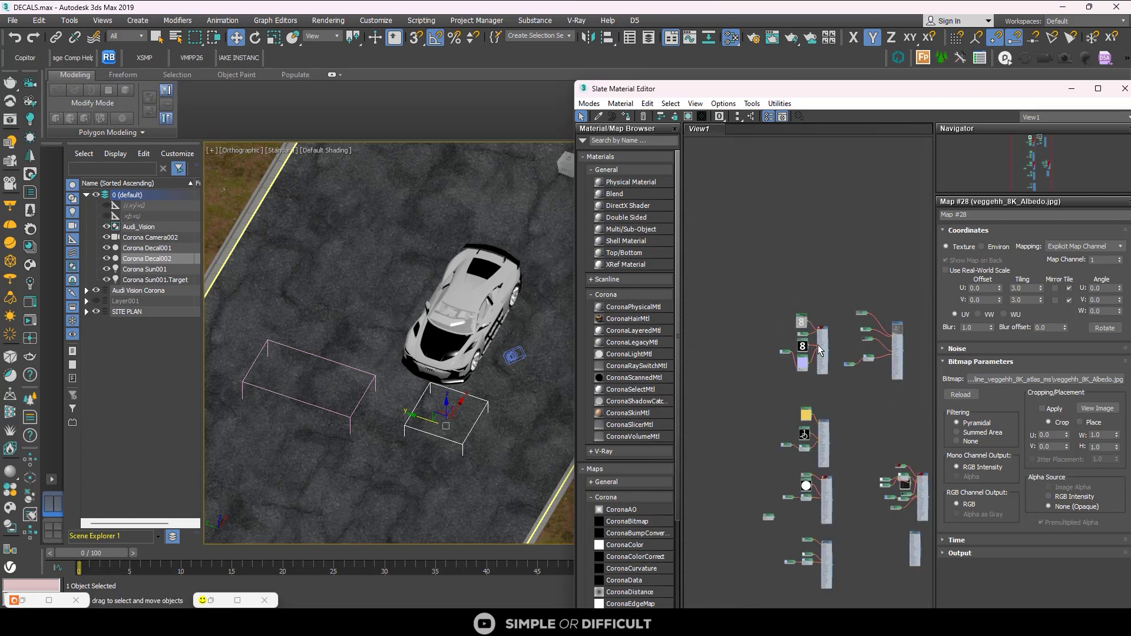
# Assign the round manhole cover material to the first, larger decal.
pyautogui.moveTo(850, 89); pyautogui.dragTo(297, 77)
pyautogui.moveTo(294, 530); pyautogui.dragTo(330, 135, button='middle')
pyautogui.click(630, 230)
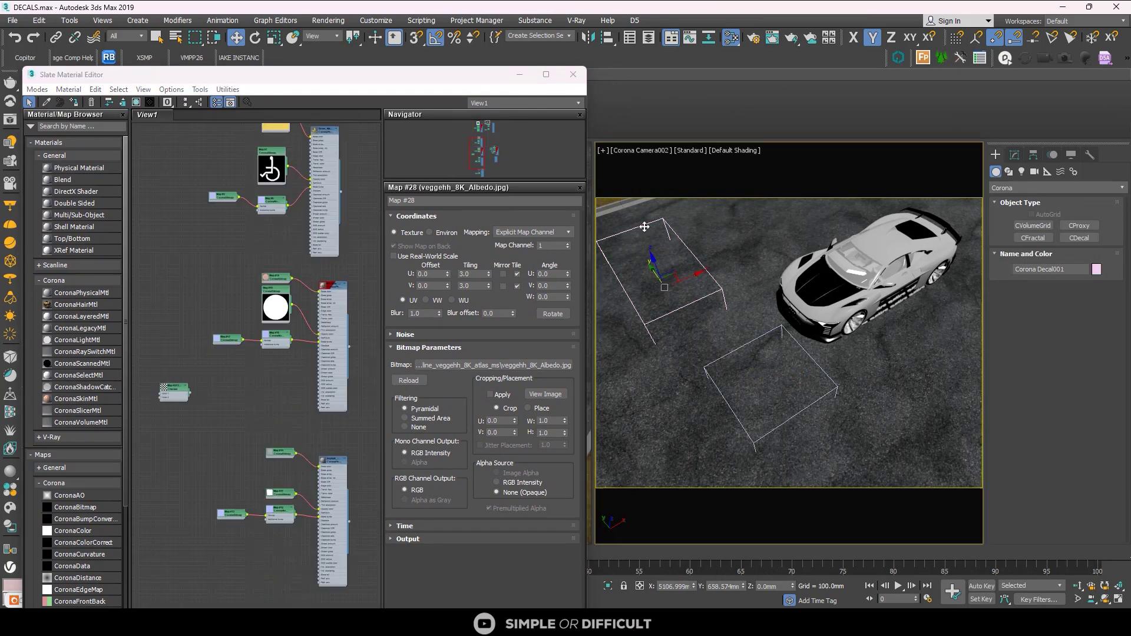
pyautogui.click(333, 288)
pyautogui.click(74, 102)
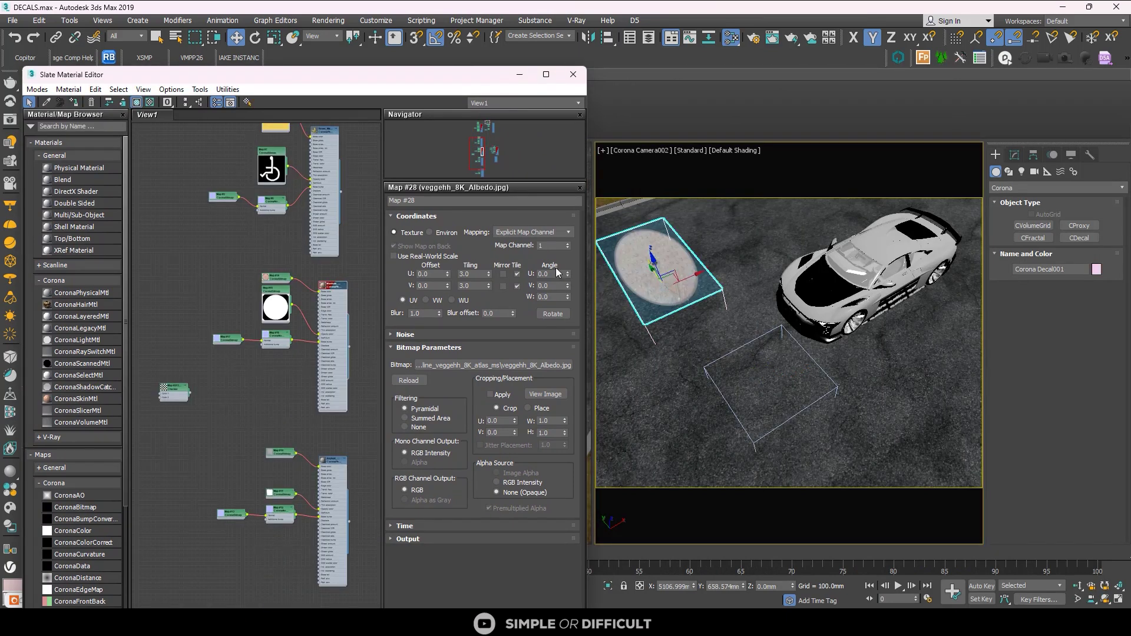
# Assign the yellow wheelchair symbol material to the decal in front of the car and show it shaded in the viewport.
pyautogui.click(747, 346)
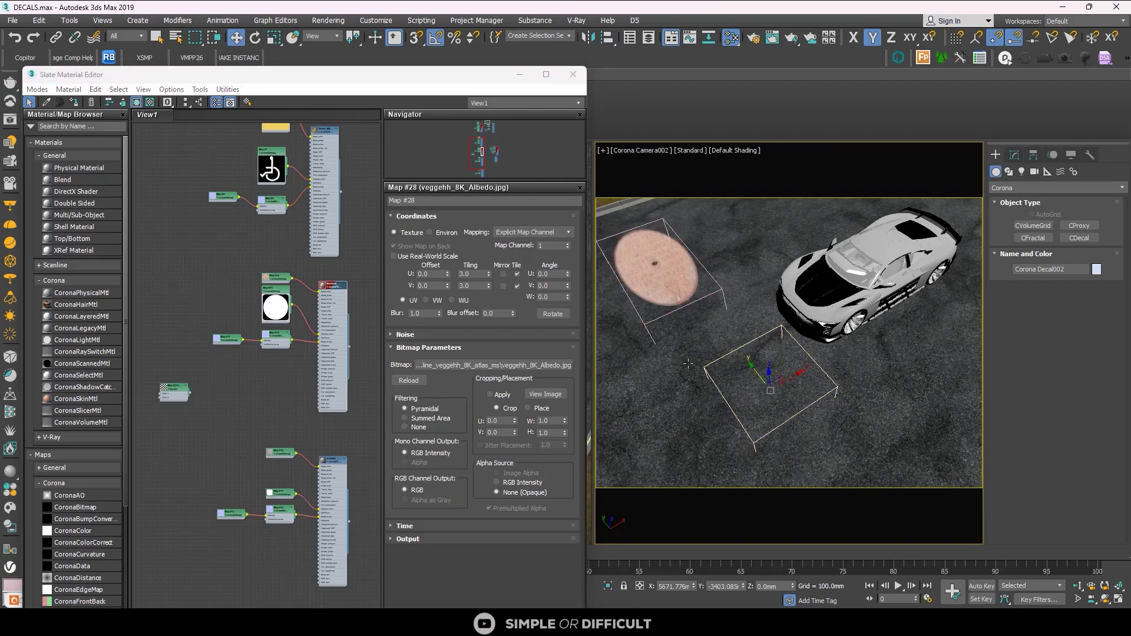
pyautogui.scroll(-5, 349, 338)
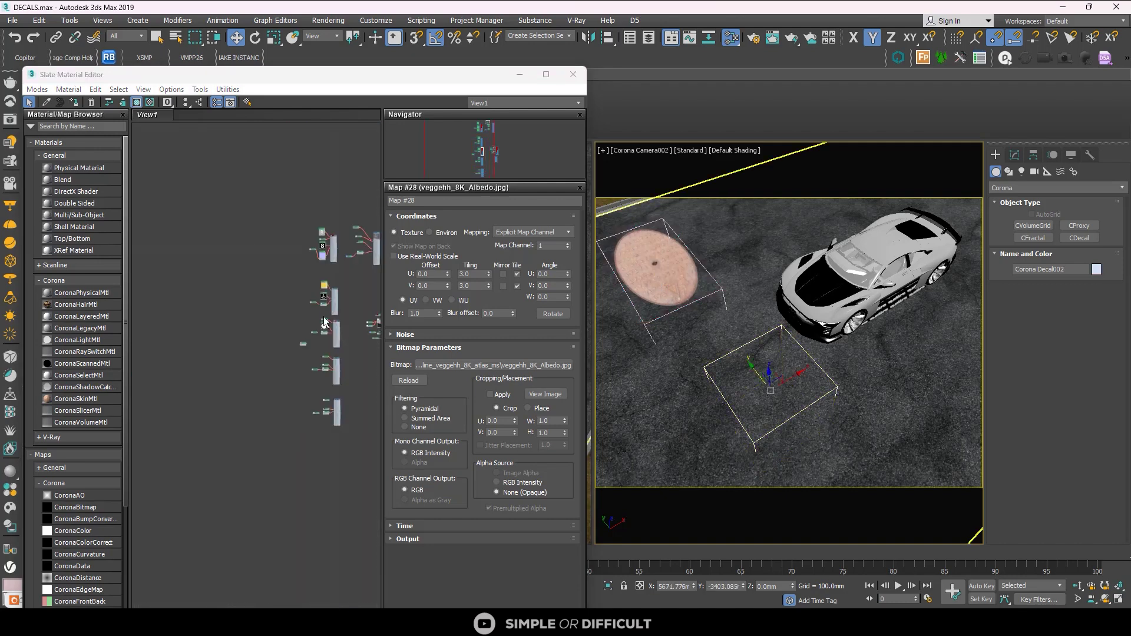
pyautogui.scroll(5, 327, 289)
pyautogui.scroll(2, 328, 288)
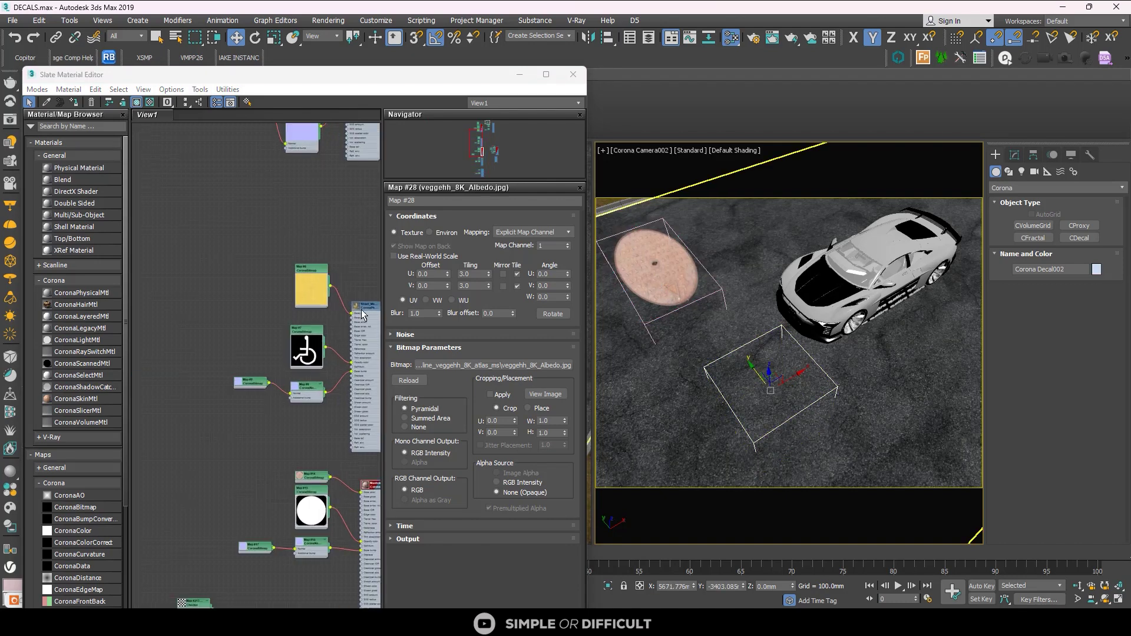
pyautogui.click(74, 102)
pyautogui.scroll(-2, 242, 312)
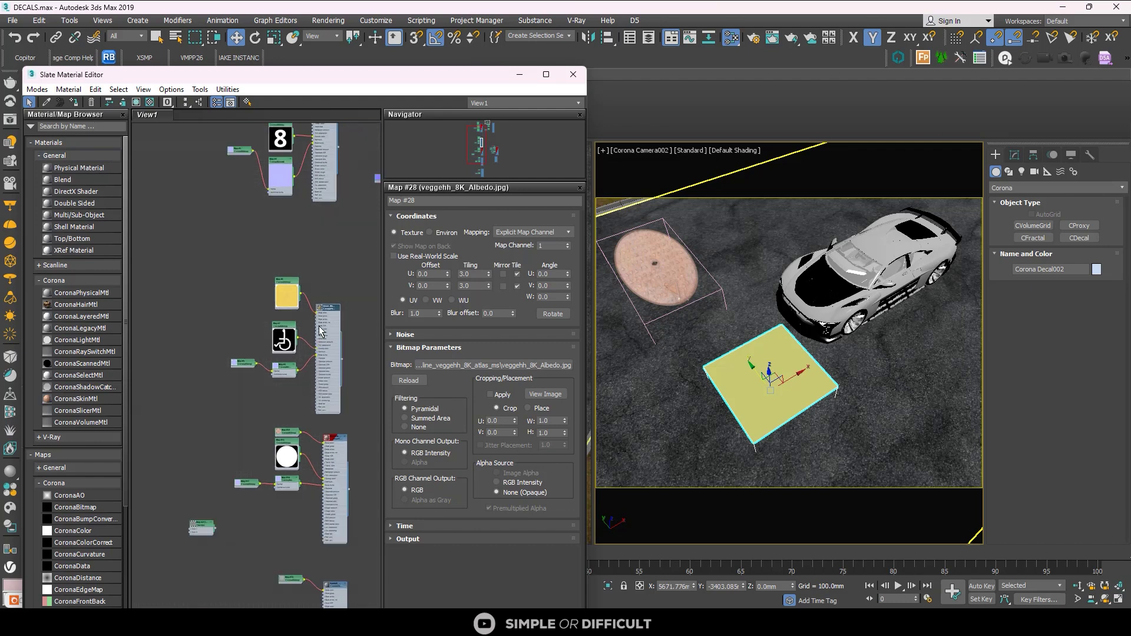
pyautogui.scroll(2, 284, 278)
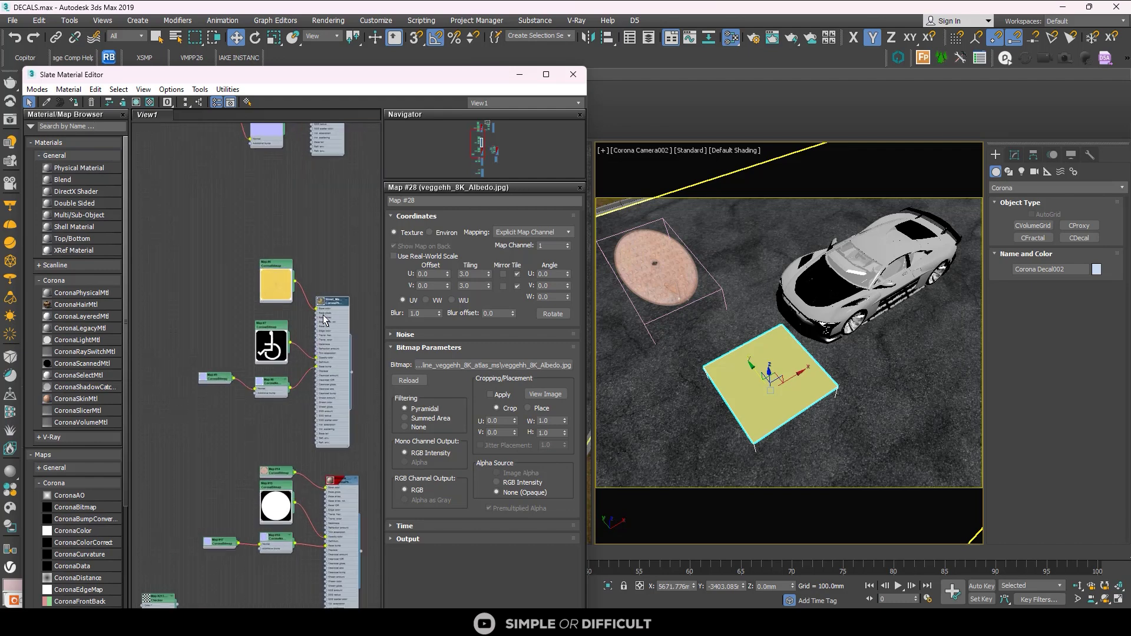
pyautogui.click(136, 102)
# Fit the manhole cover decal's size to its assigned material so the cover keeps its proportions.
pyautogui.scroll(-2, 257, 255)
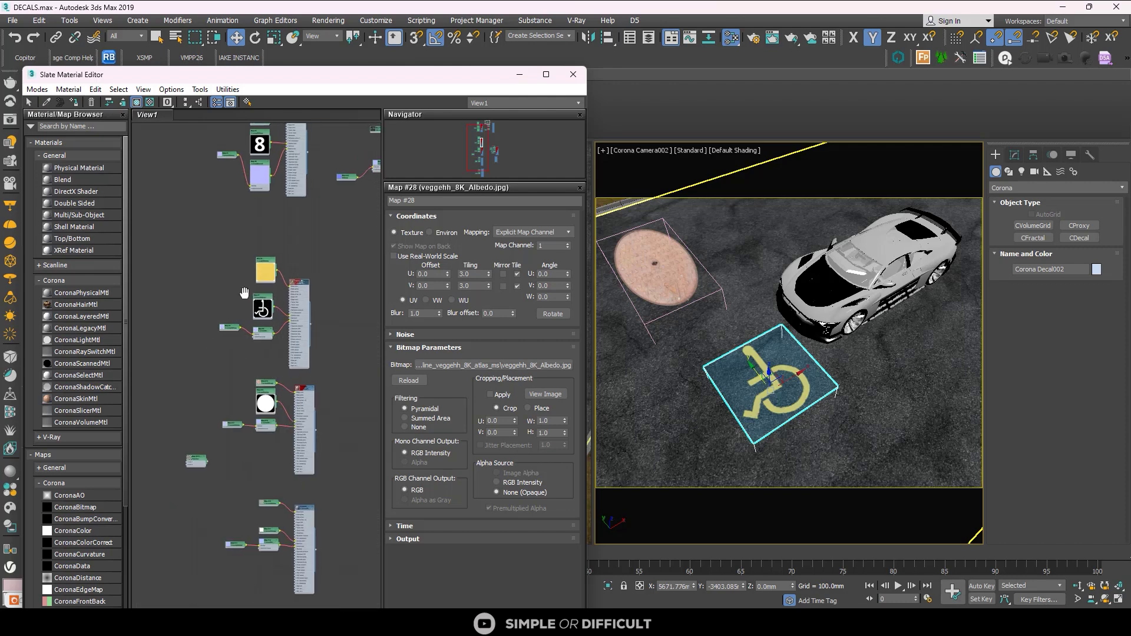
pyautogui.scroll(3, 249, 446)
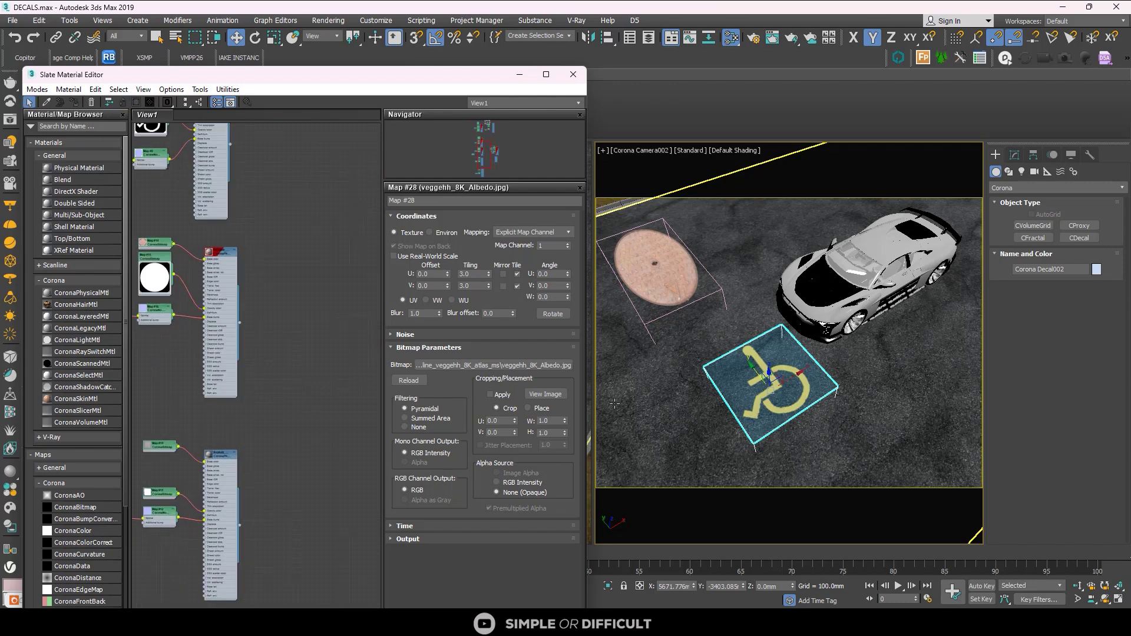
pyautogui.click(650, 274)
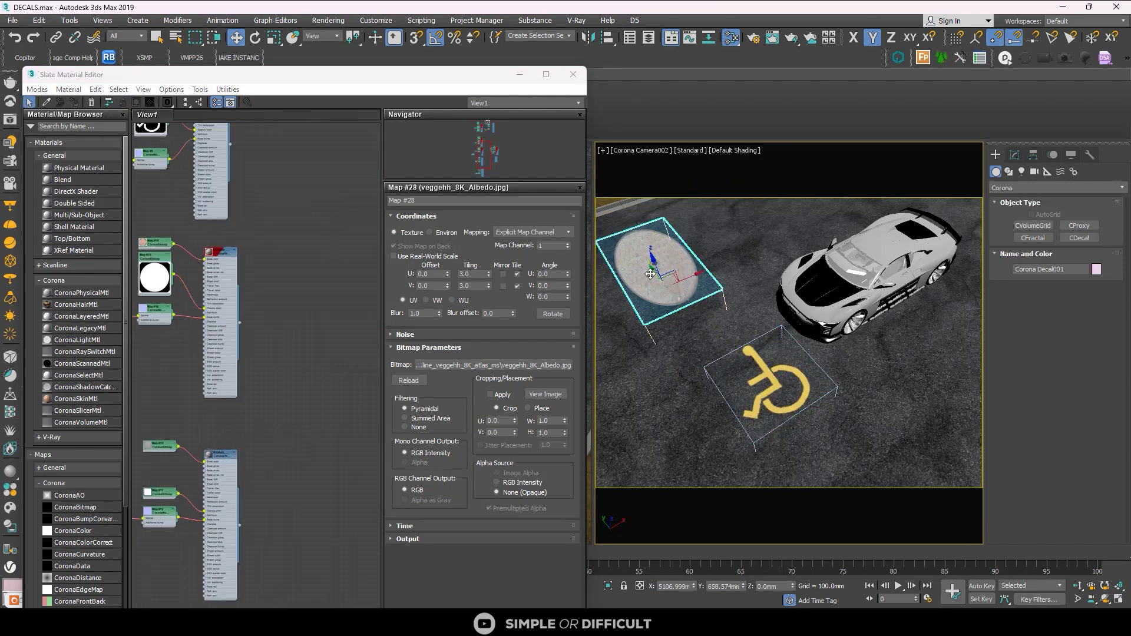
pyautogui.click(520, 74)
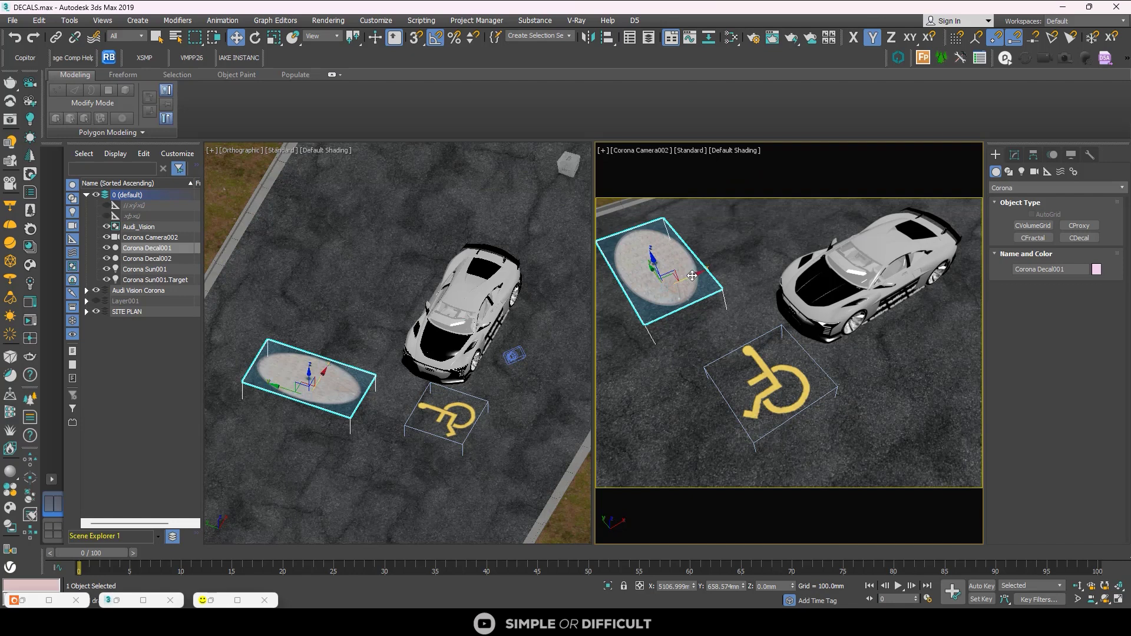
pyautogui.click(1014, 154)
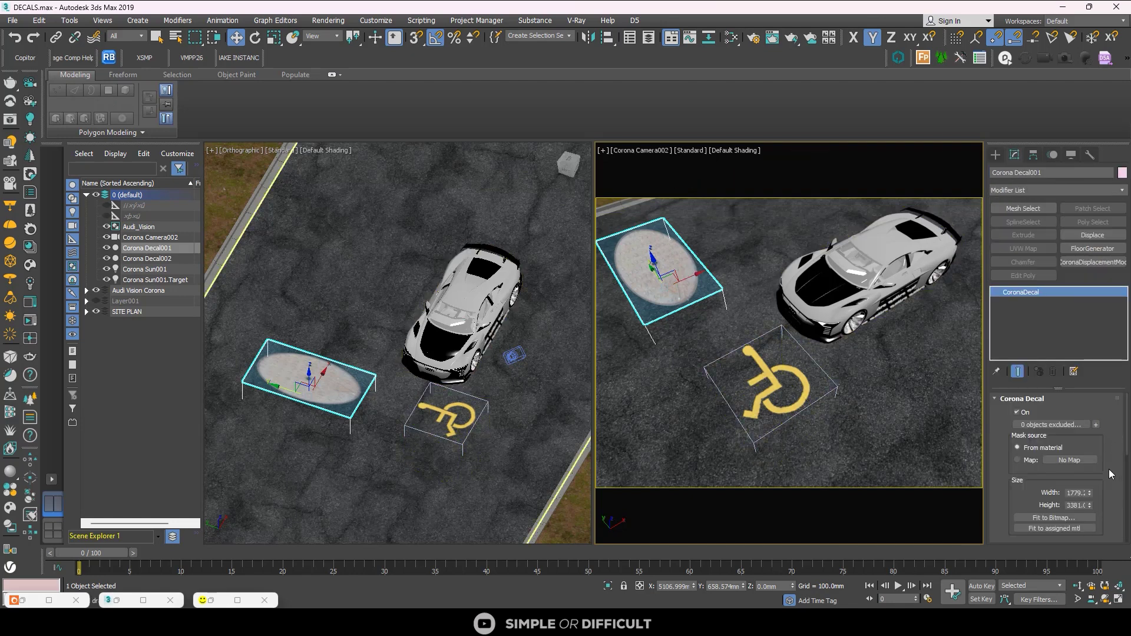
pyautogui.scroll(-3, 1109, 470)
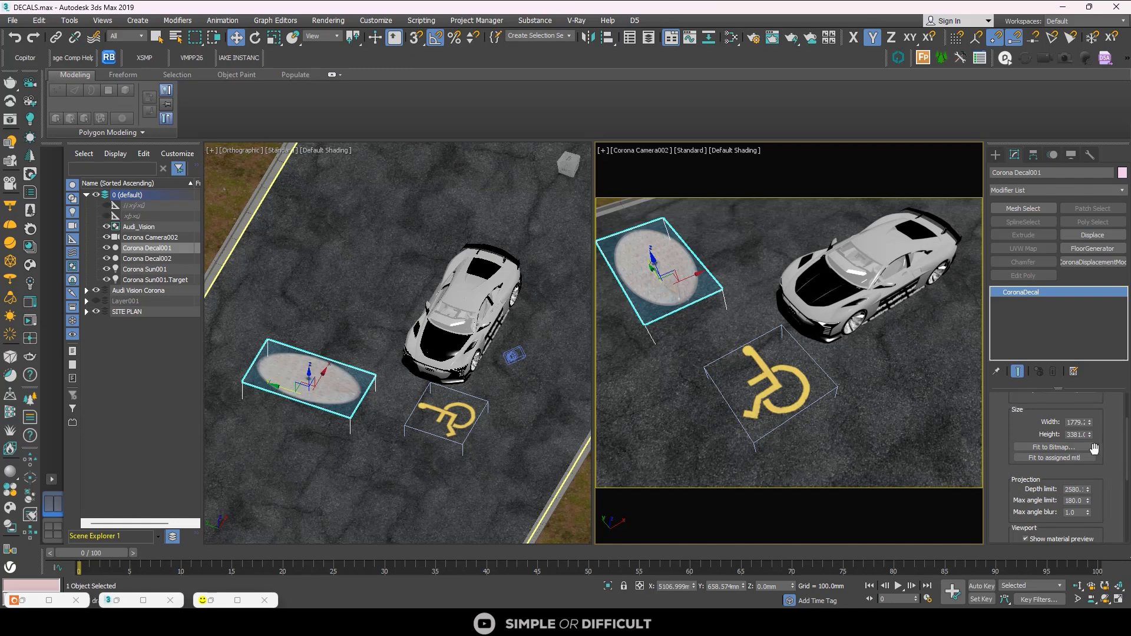
pyautogui.click(1076, 457)
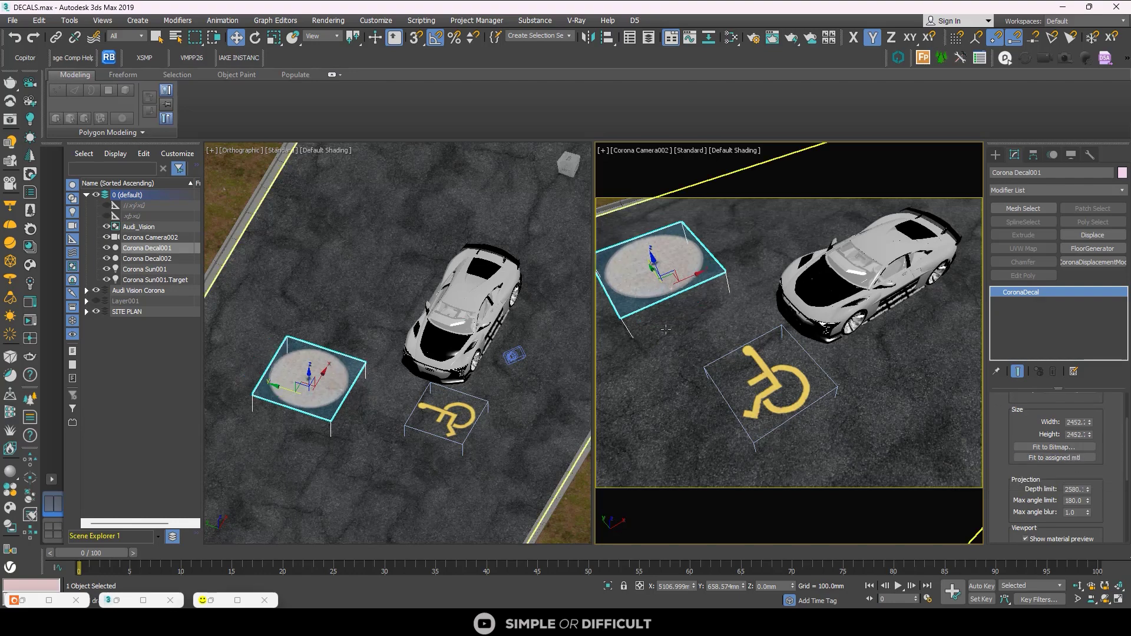
pyautogui.scroll(5, 303, 386)
pyautogui.moveTo(309, 384); pyautogui.dragTo(345, 371, button='middle')
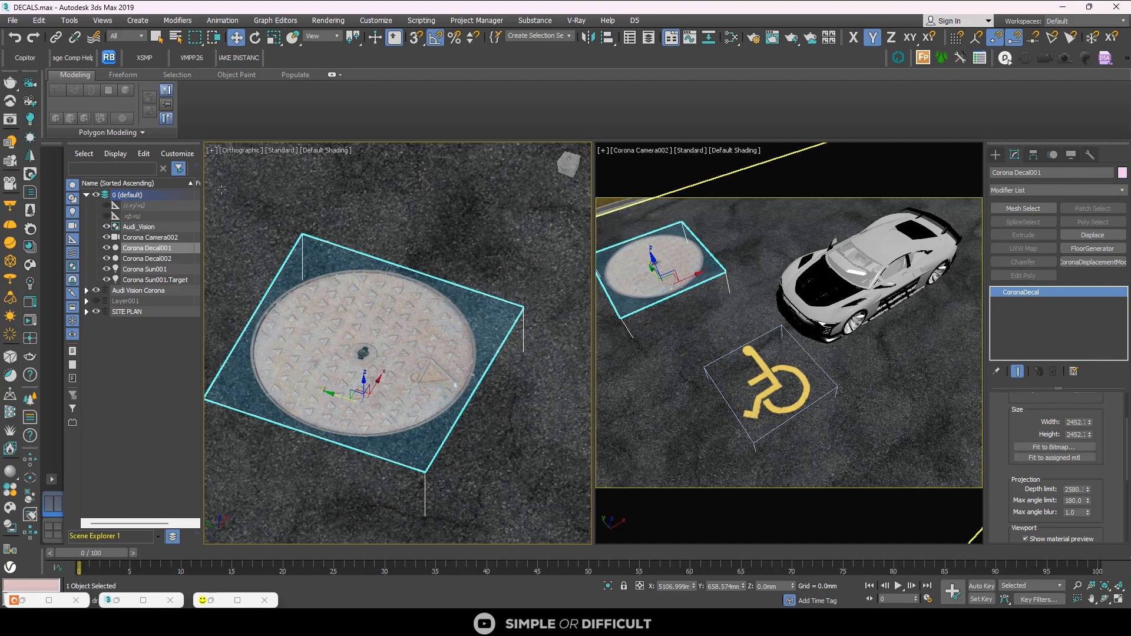
pyautogui.click(1064, 451)
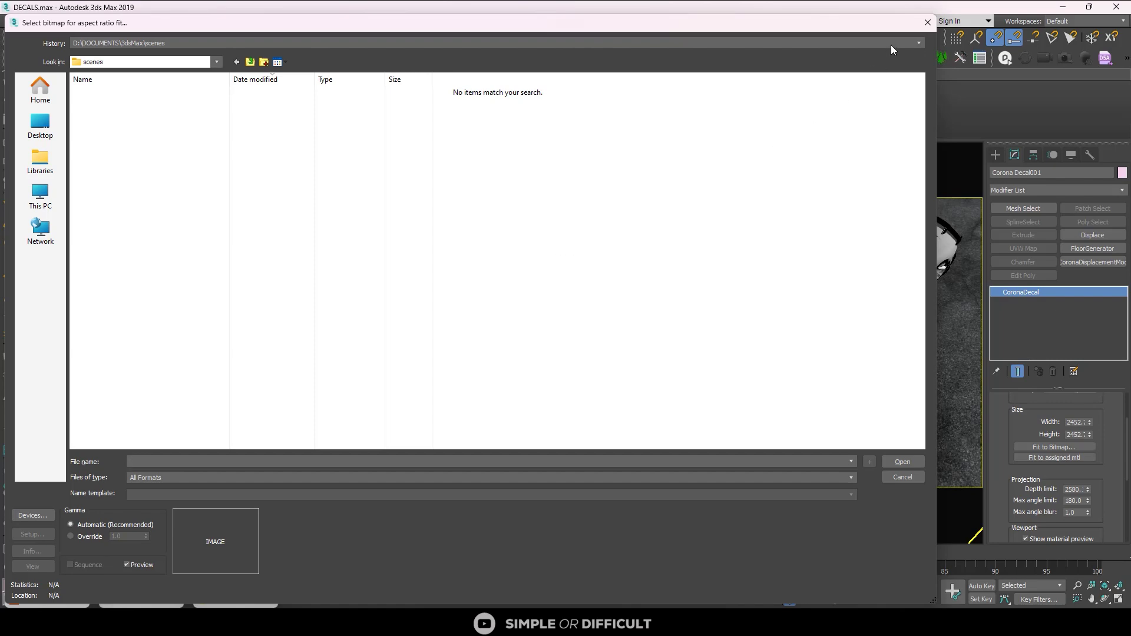
pyautogui.click(926, 24)
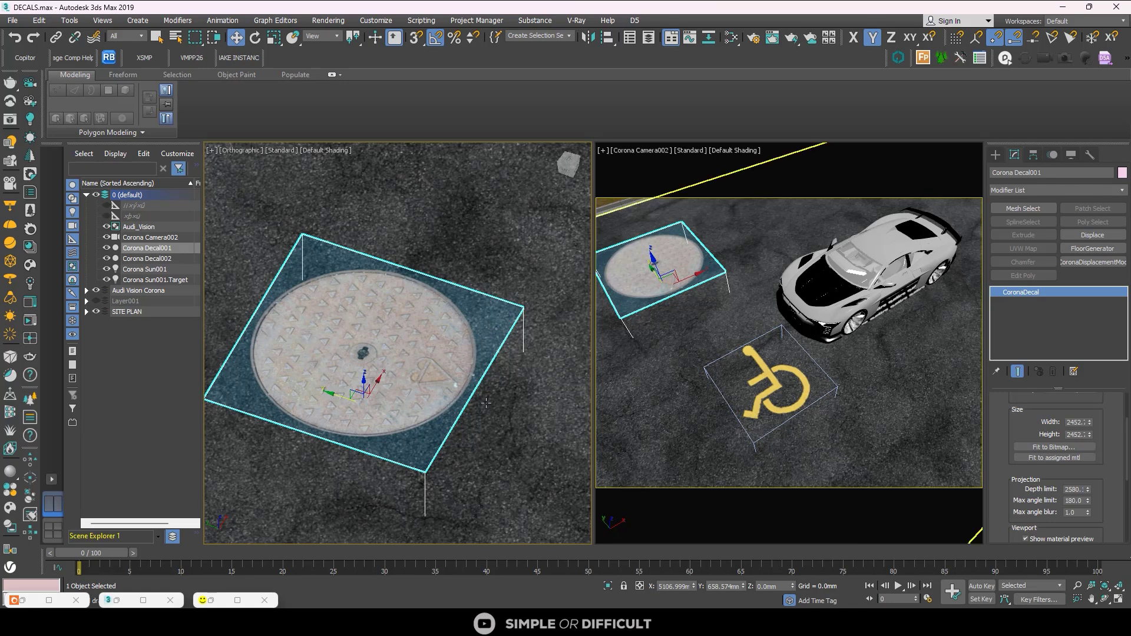
pyautogui.scroll(-3, 378, 336)
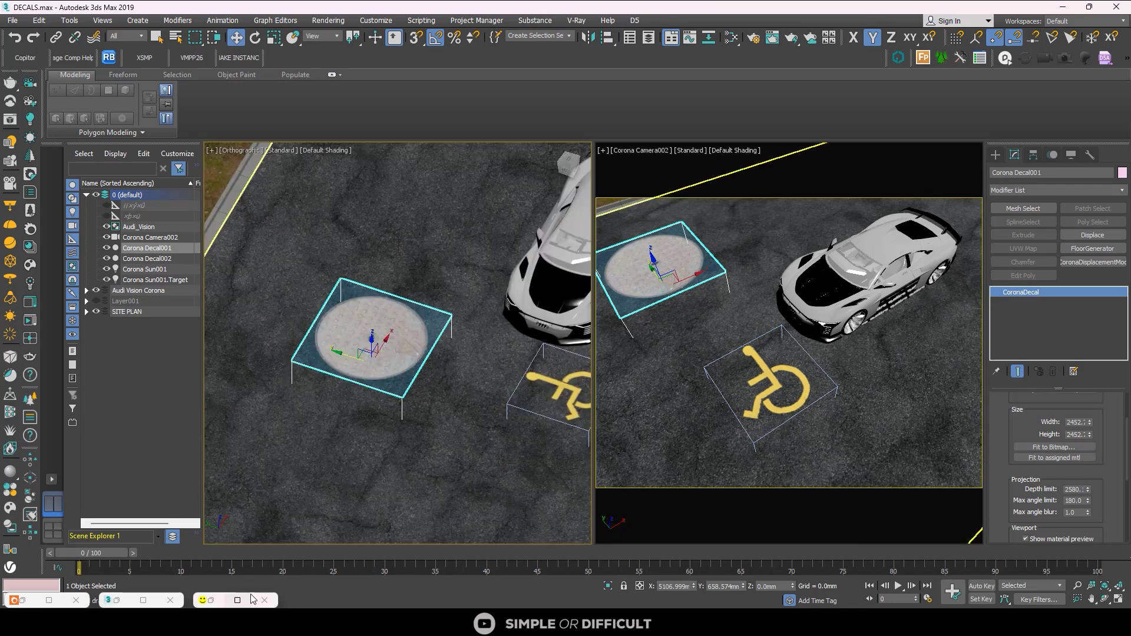
# Check the manhole cover and wheelchair symbol decals in the Corona interactive render window.
pyautogui.moveTo(238, 602)
pyautogui.click(237, 601)
pyautogui.click(1116, 24)
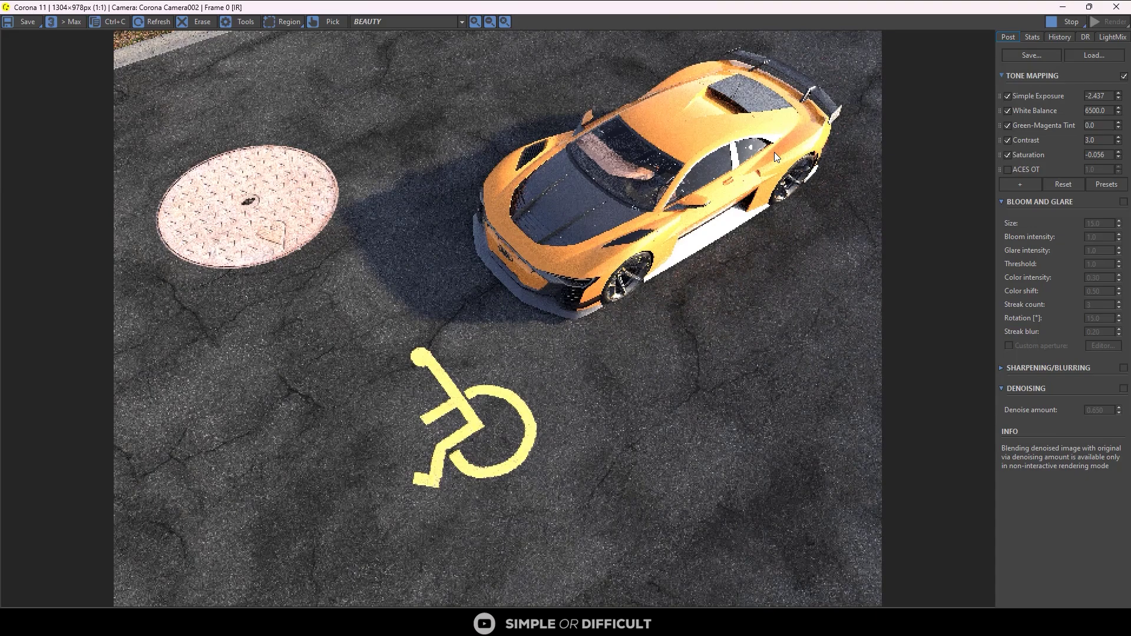
# Inspect the manhole cover and wheelchair decals up close in the render, and restore the render window to its smaller size.
pyautogui.scroll(3, 212, 172)
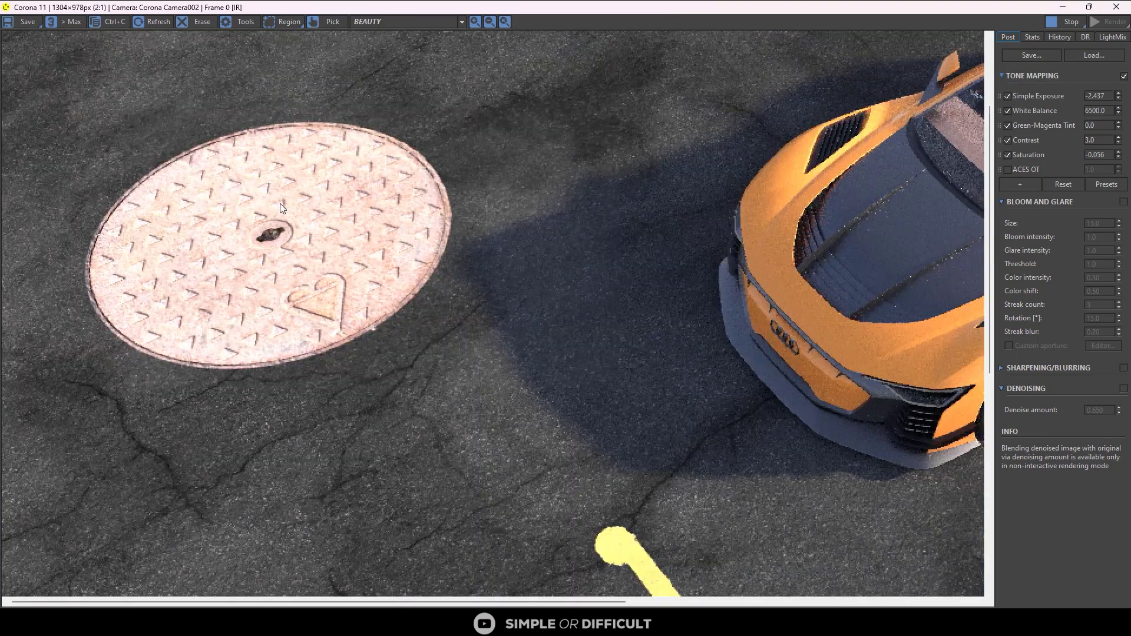
pyautogui.scroll(-3, 280, 204)
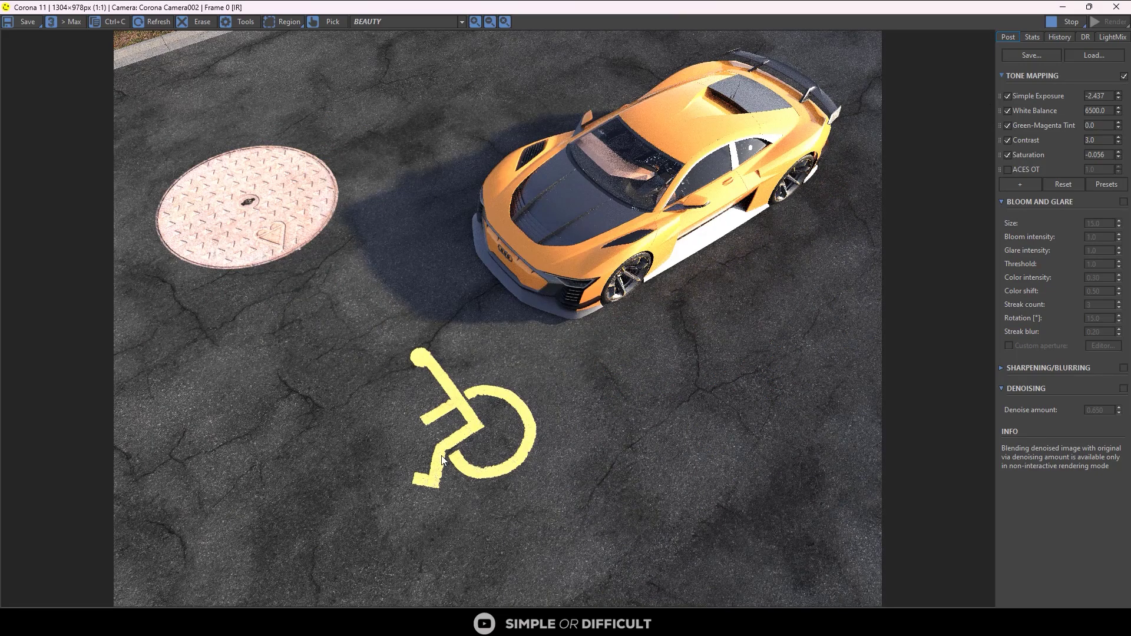
pyautogui.doubleClick(807, 12)
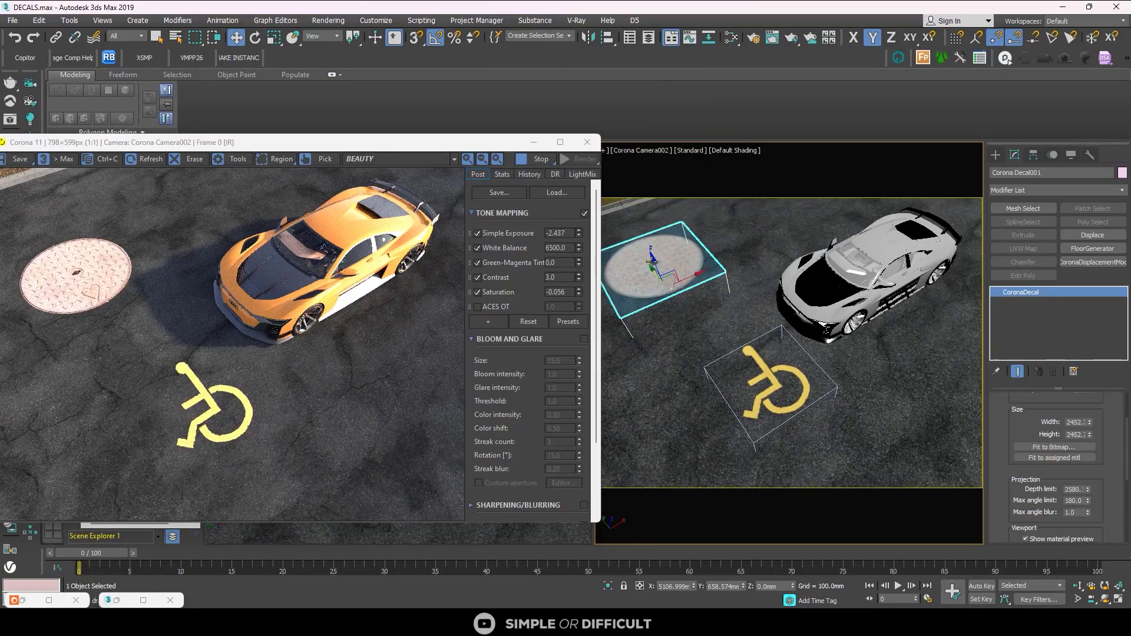
# Move the manhole cover decal across the road onto the front of the car and check its projection in the render.
pyautogui.scroll(3, 1119, 480)
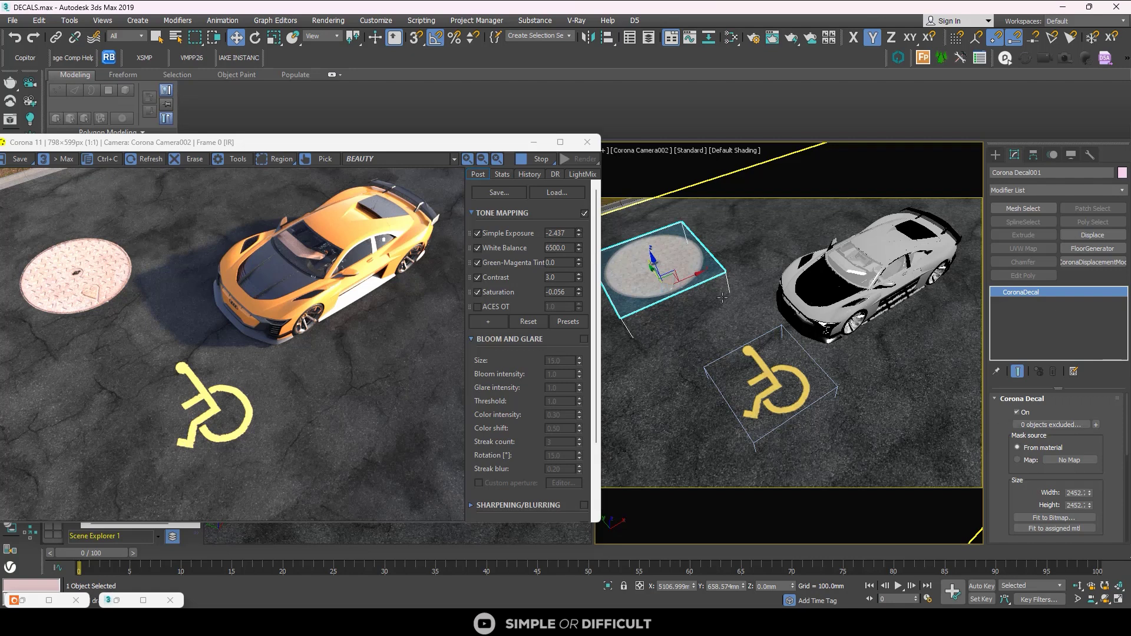
pyautogui.moveTo(678, 276); pyautogui.dragTo(820, 275)
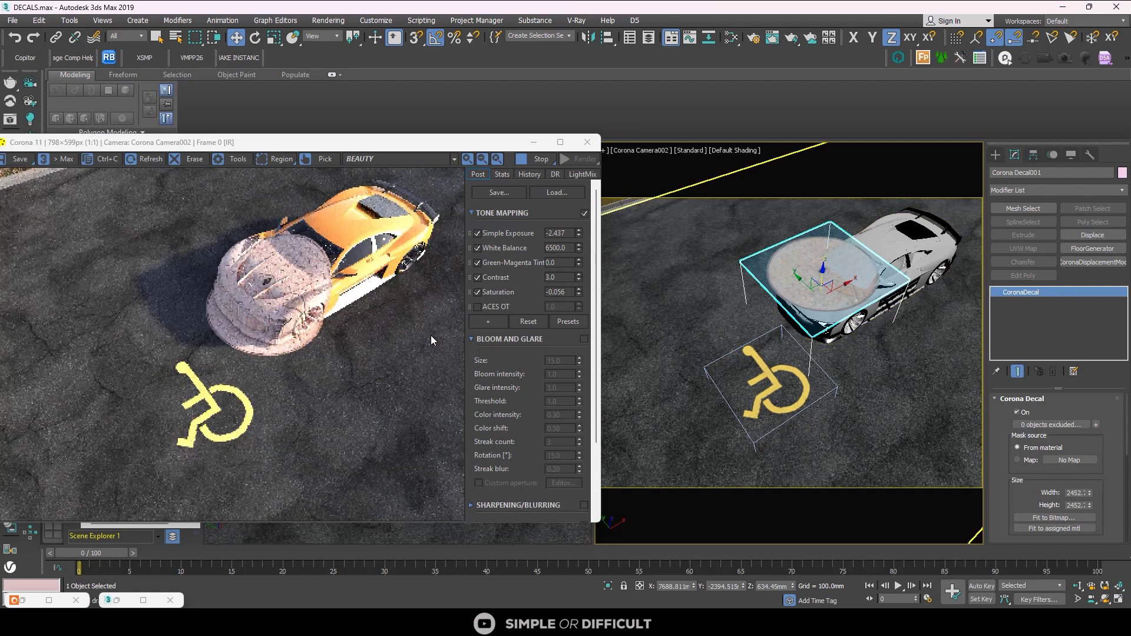
pyautogui.scroll(1, 264, 271)
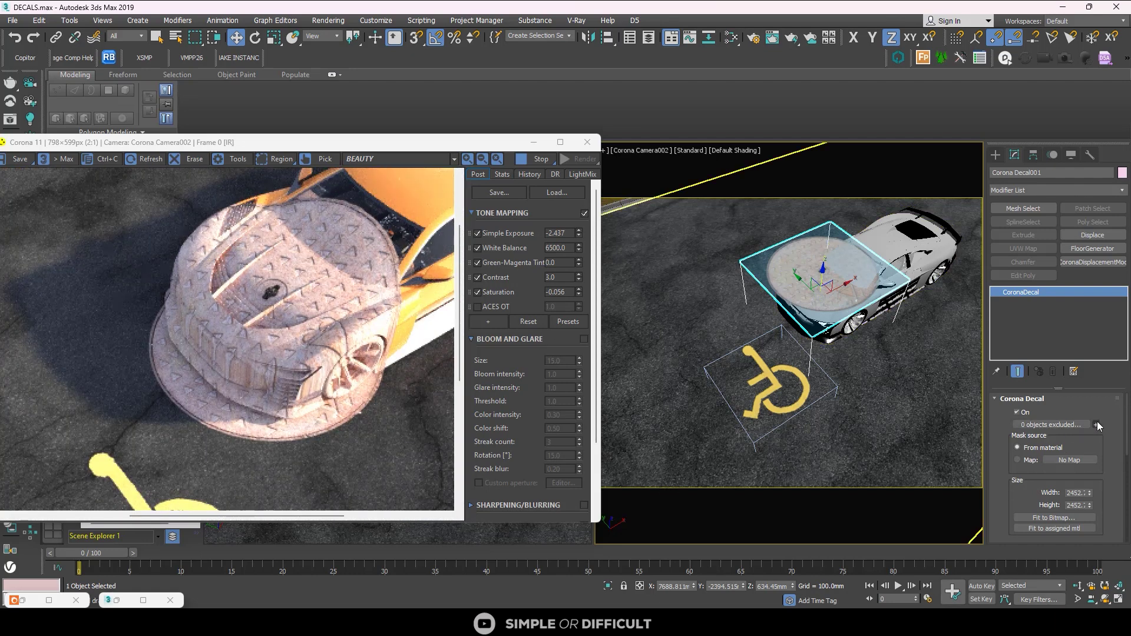
# Exclude the Audi_Vision car from the manhole cover decal so it projects only onto the road.
pyautogui.click(927, 270)
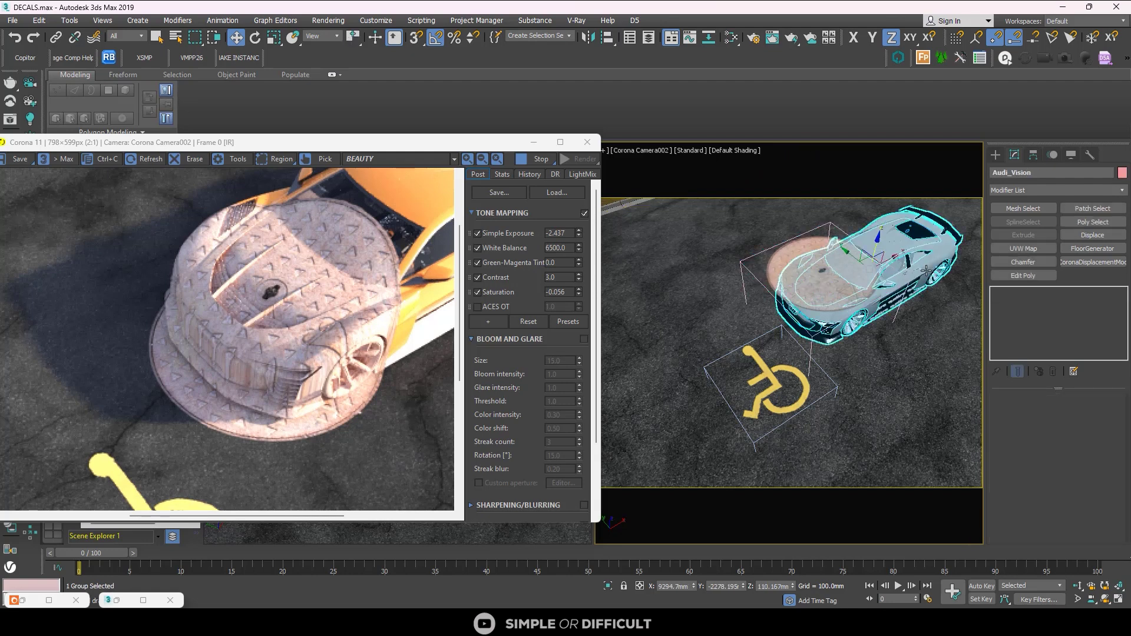
pyautogui.click(779, 264)
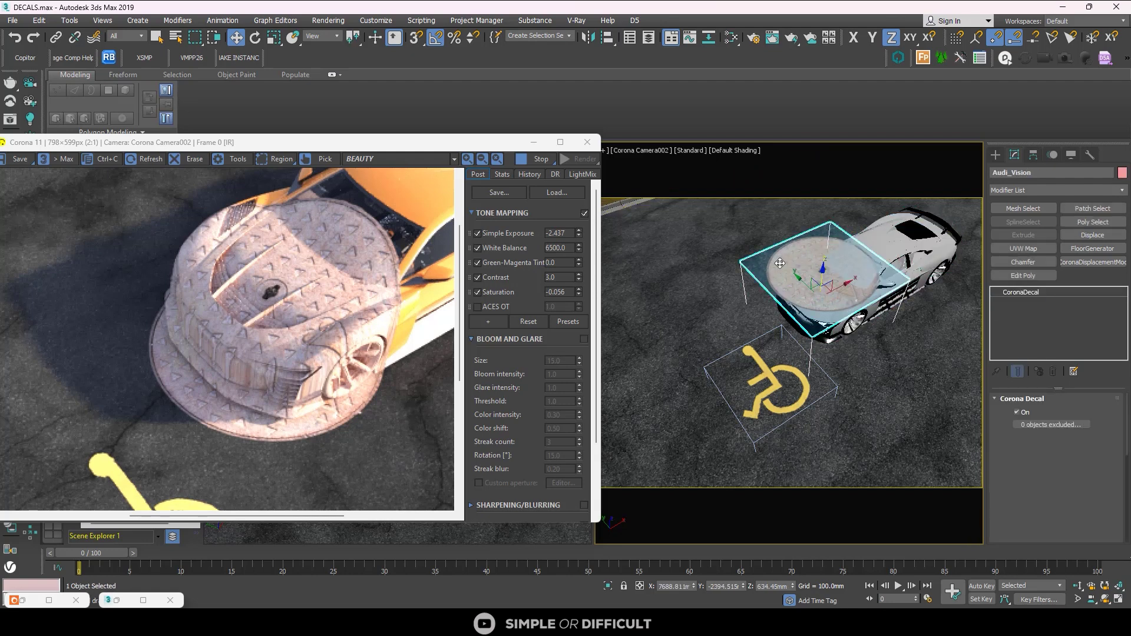
pyautogui.click(1096, 425)
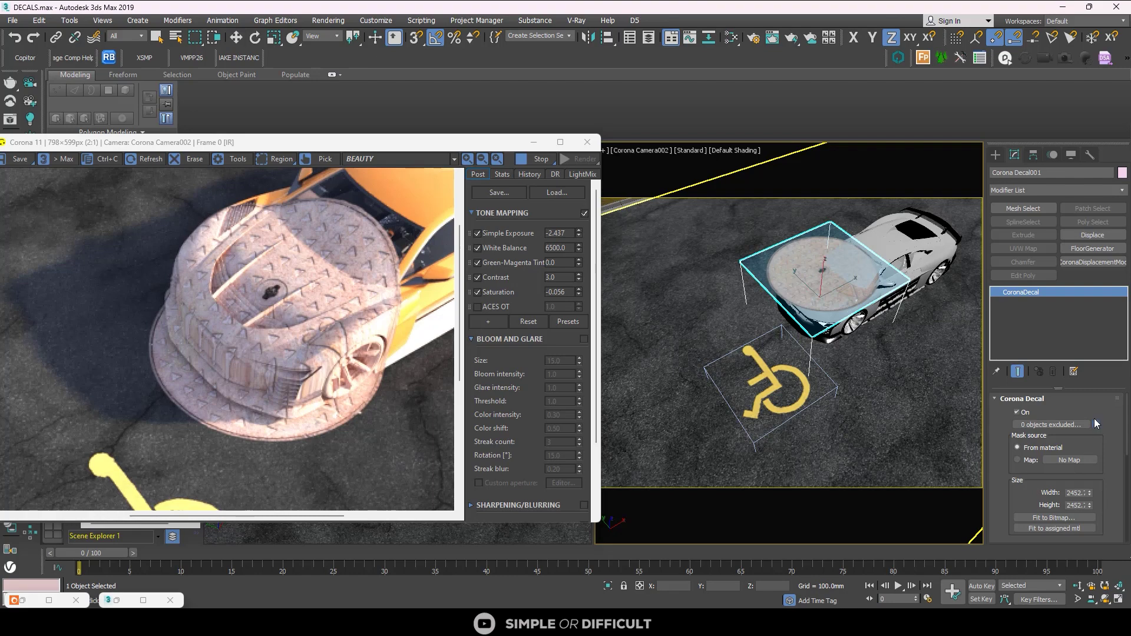
pyautogui.click(926, 258)
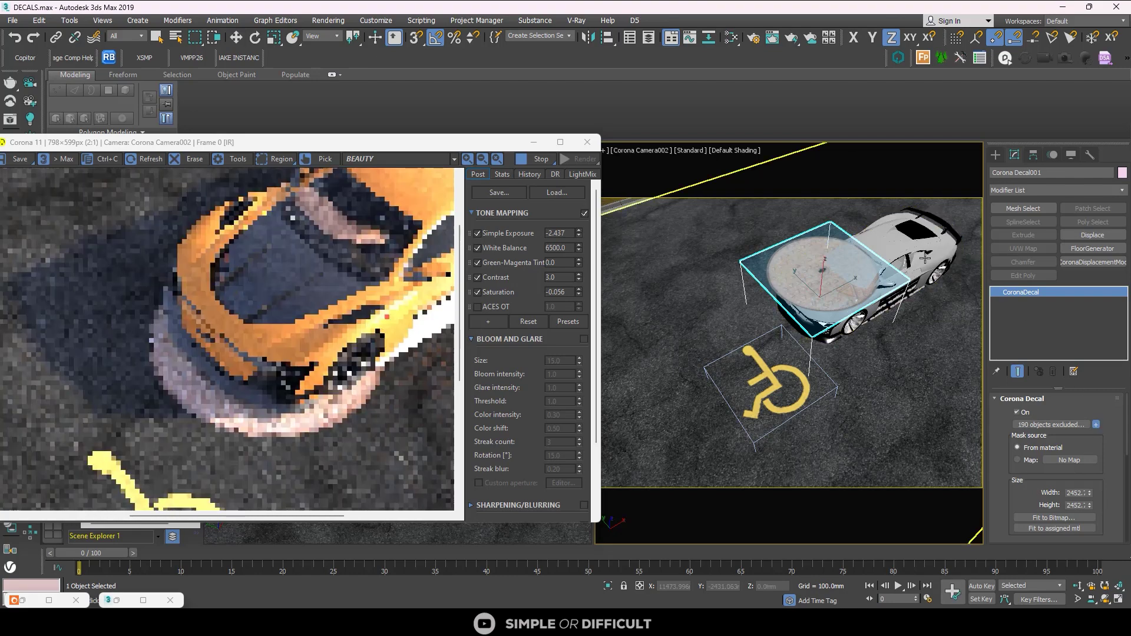
pyautogui.scroll(-1, 262, 359)
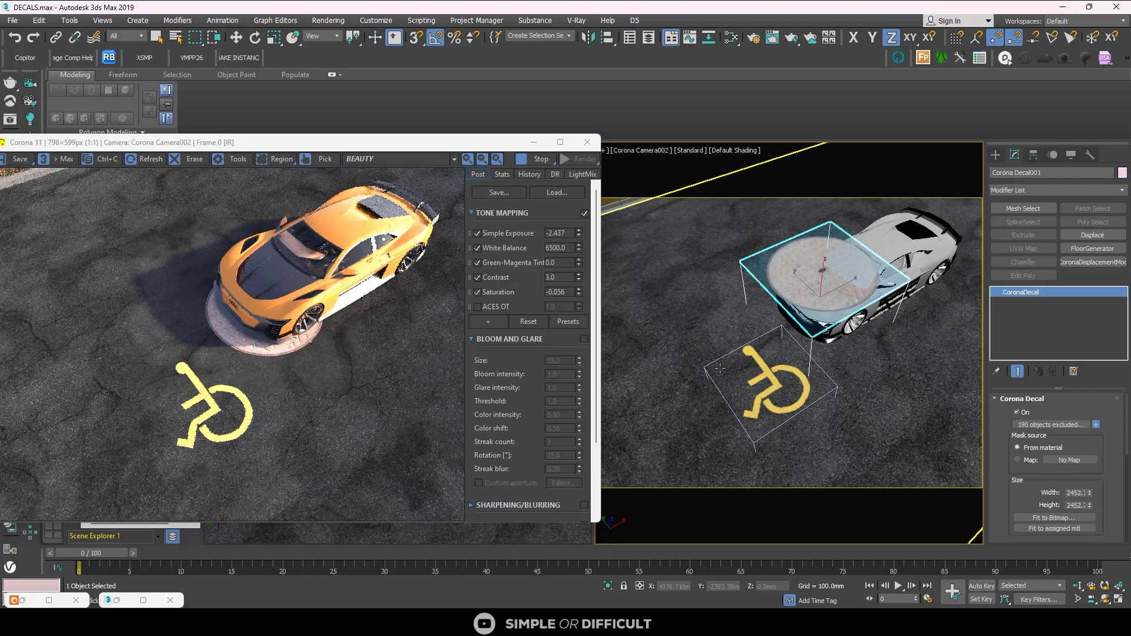
# Move the manhole cover decal forward along its X axis so it lies partly ahead of the car's front bumper.
pyautogui.click(996, 154)
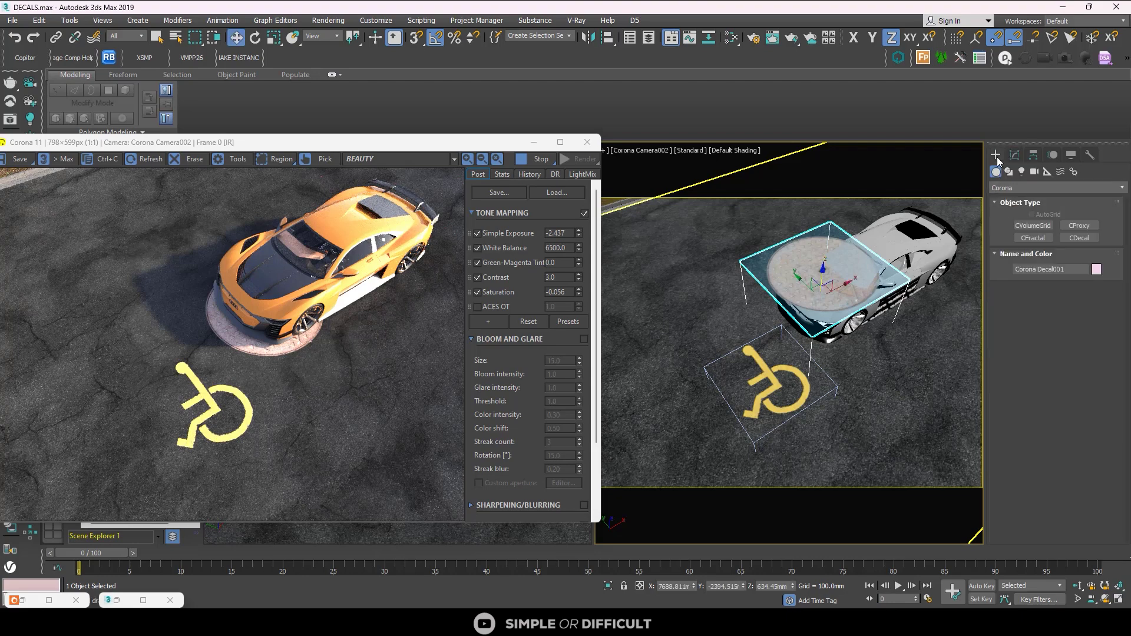
pyautogui.press('w')
pyautogui.moveTo(843, 288); pyautogui.dragTo(876, 320)
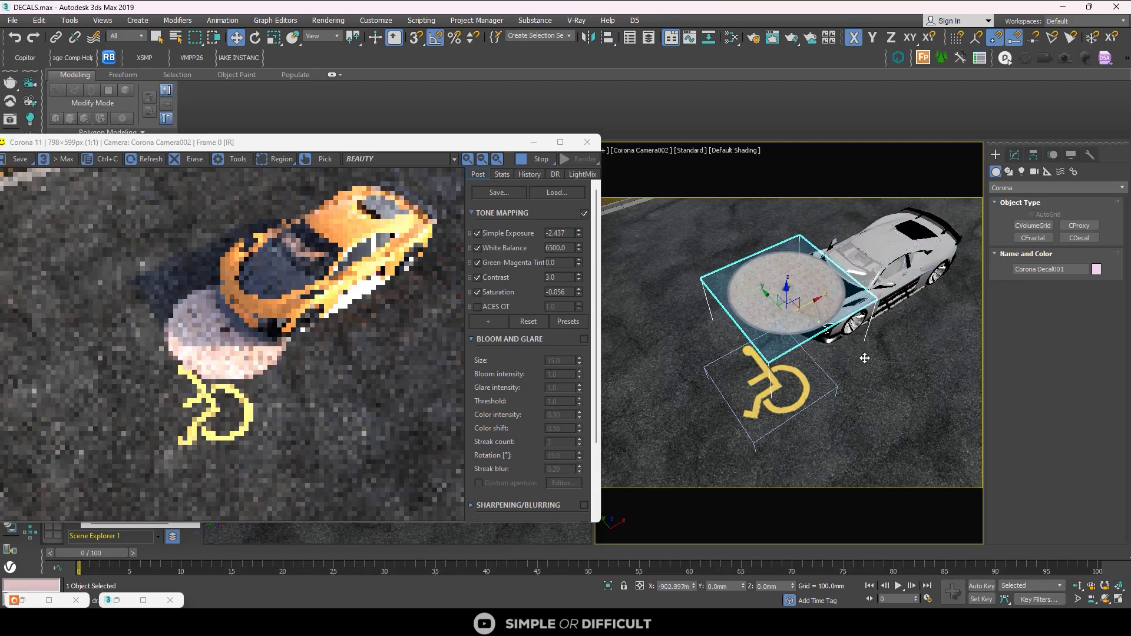
# Load the Checker map from the Slate Material Editor into the manhole decal's mask map slot as an instance.
pyautogui.click(1014, 155)
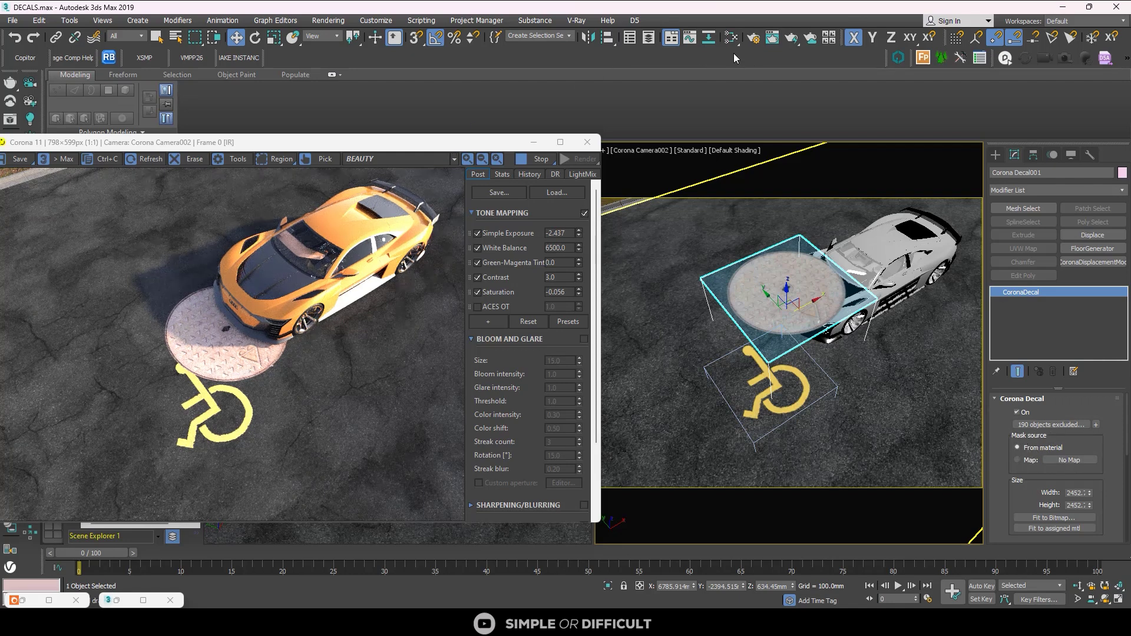
pyautogui.click(731, 37)
pyautogui.scroll(6, 242, 296)
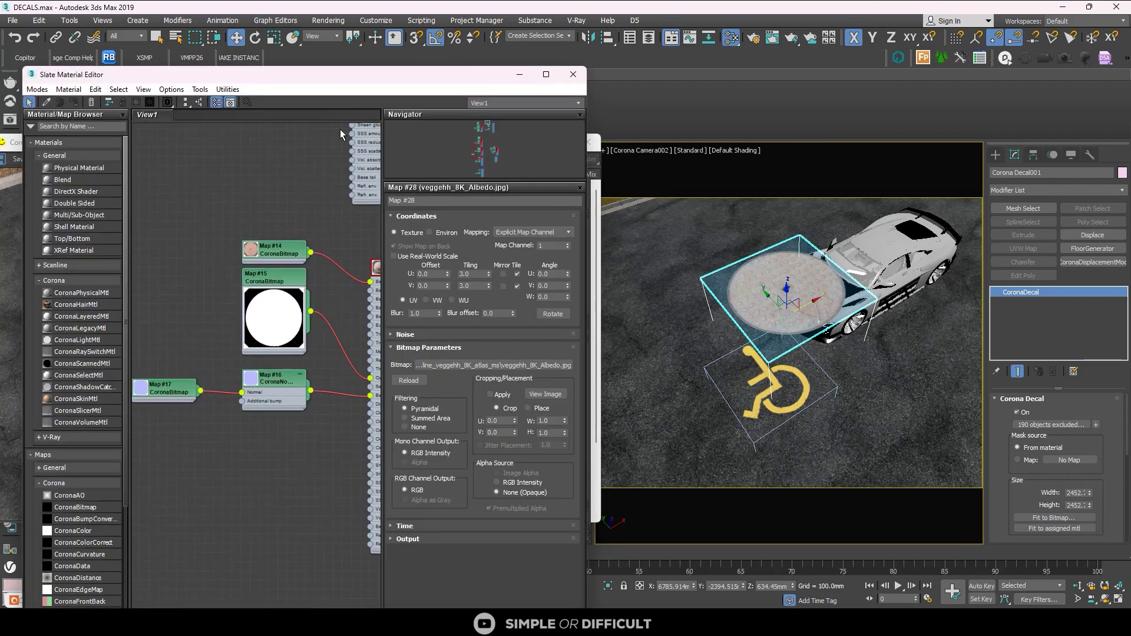
pyautogui.moveTo(473, 81); pyautogui.dragTo(879, 72)
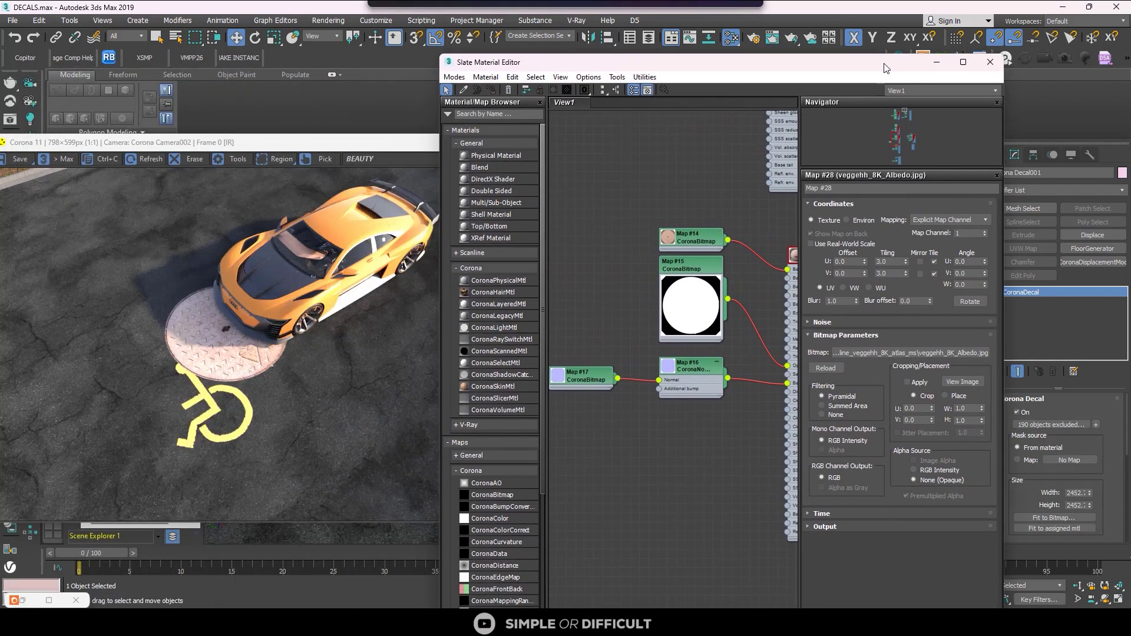
pyautogui.scroll(-4, 730, 358)
pyautogui.scroll(5, 586, 420)
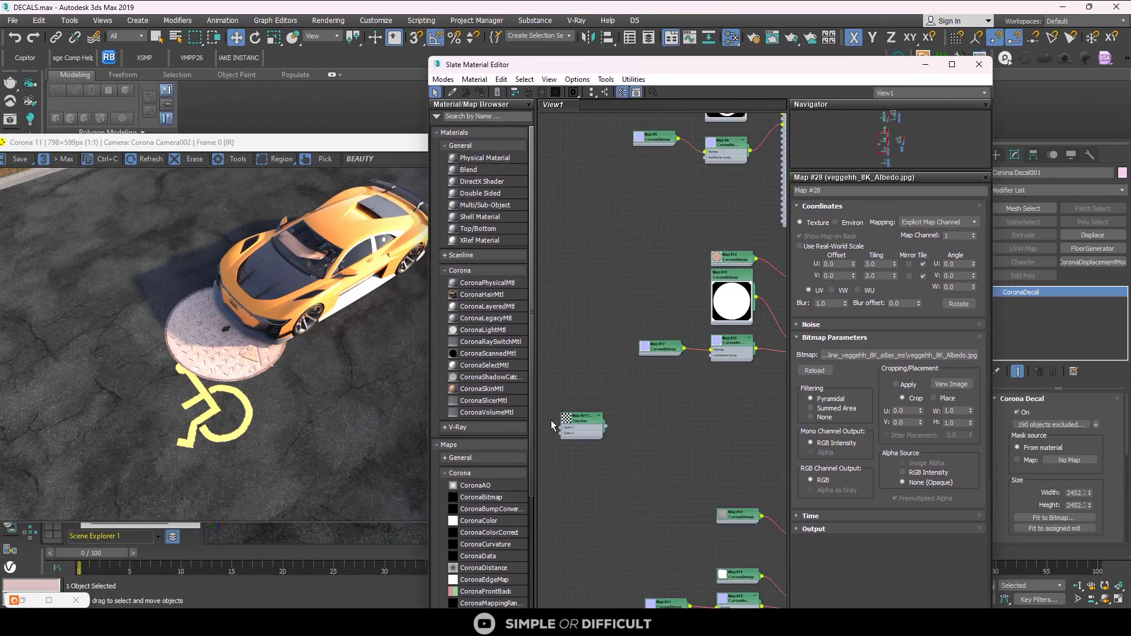
pyautogui.moveTo(626, 421); pyautogui.dragTo(671, 412)
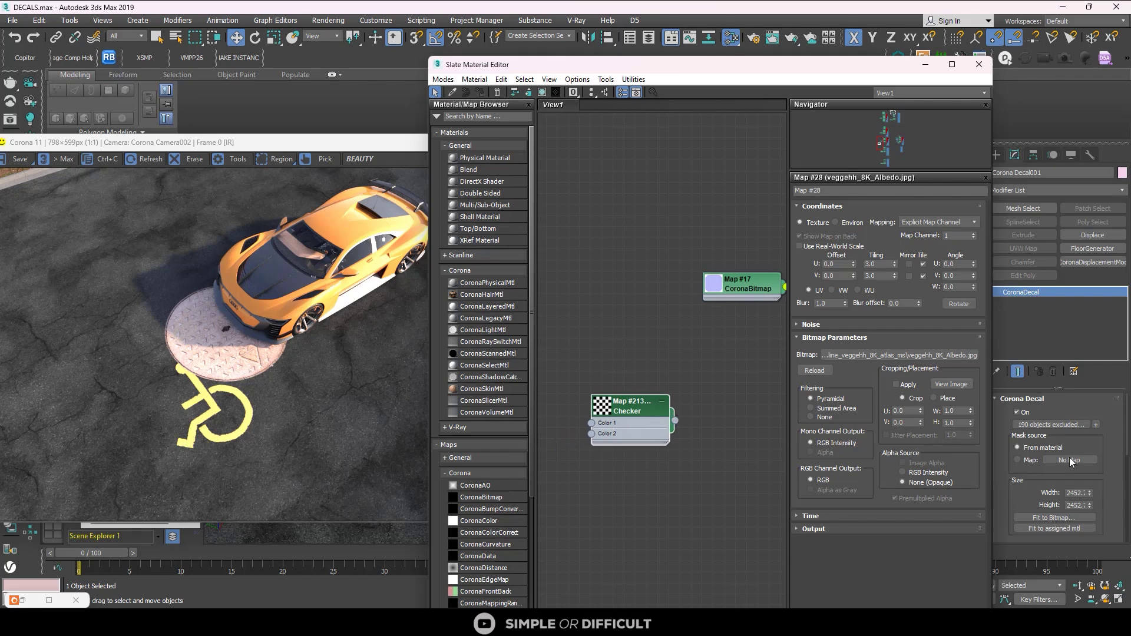
pyautogui.moveTo(678, 419); pyautogui.dragTo(1071, 462)
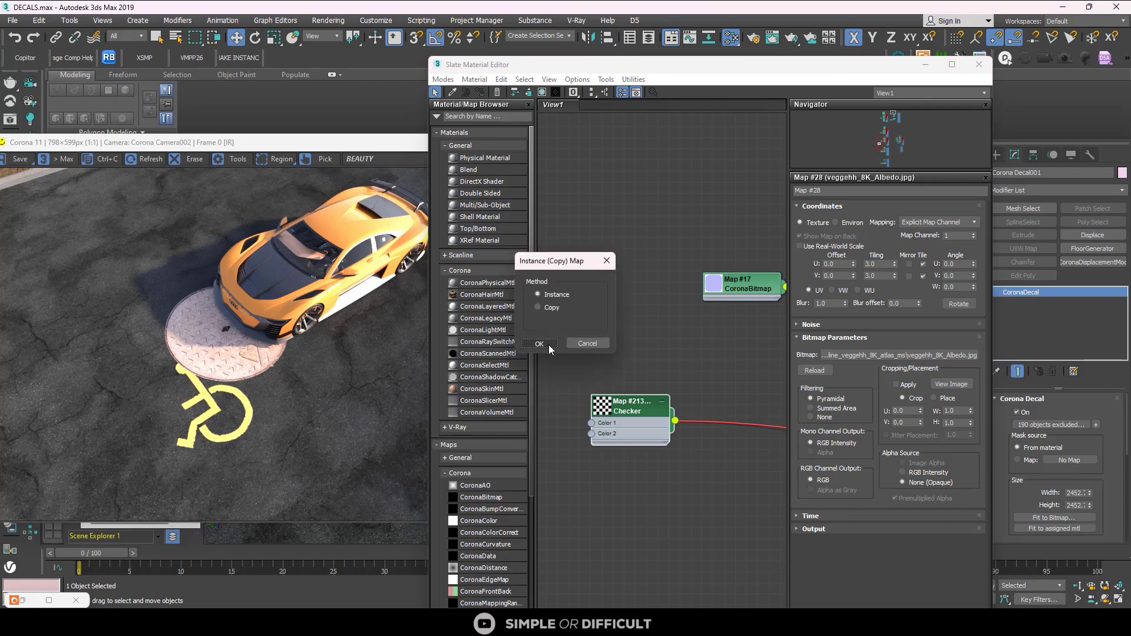
pyautogui.click(539, 346)
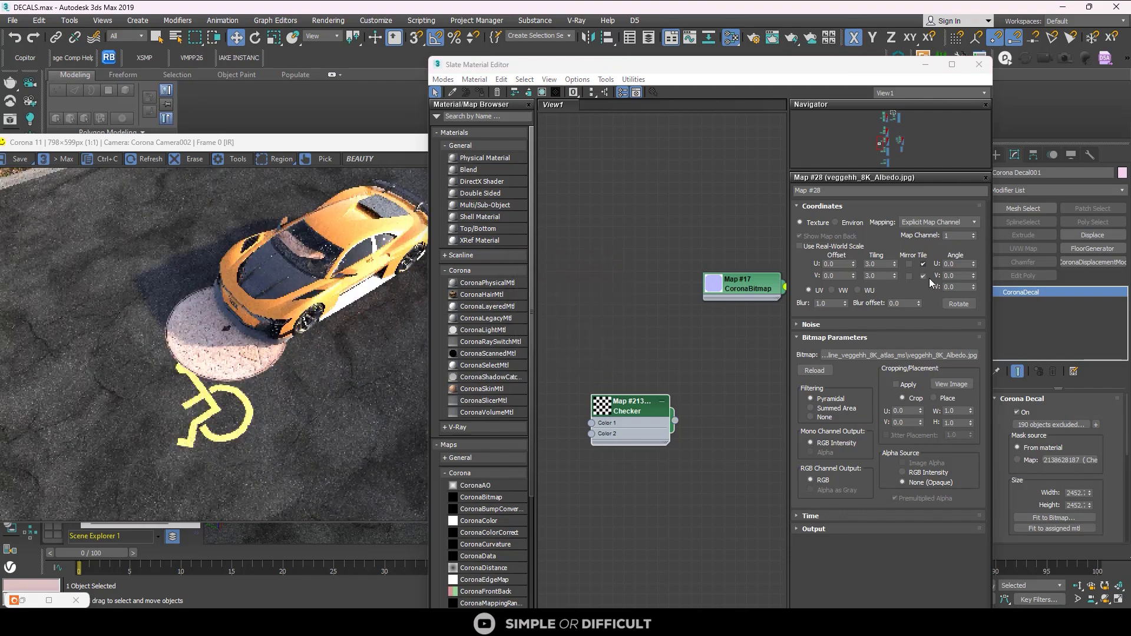
# Switch the manhole decal's mask source to Map and examine the checker masking up close in the render.
pyautogui.click(1027, 459)
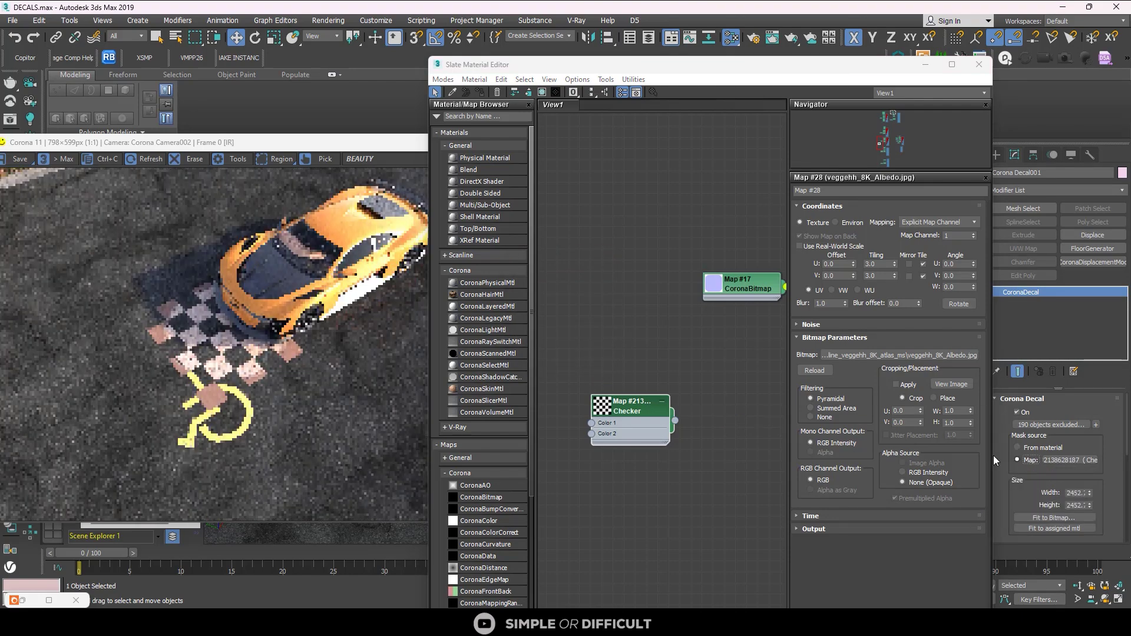
pyautogui.scroll(1, 201, 352)
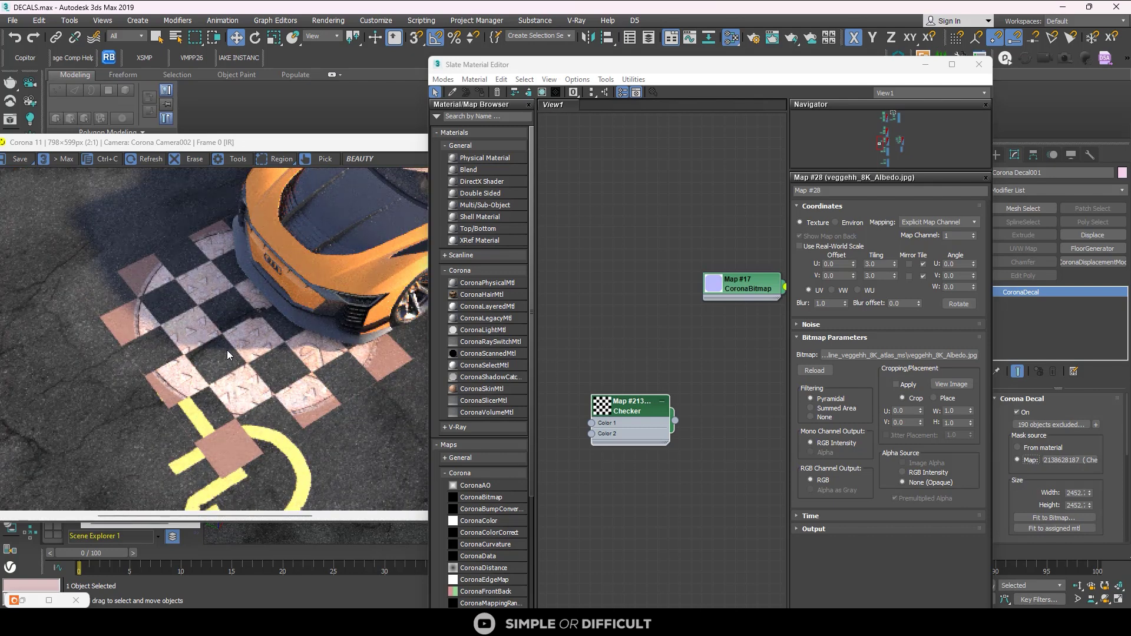
pyautogui.scroll(1, 228, 352)
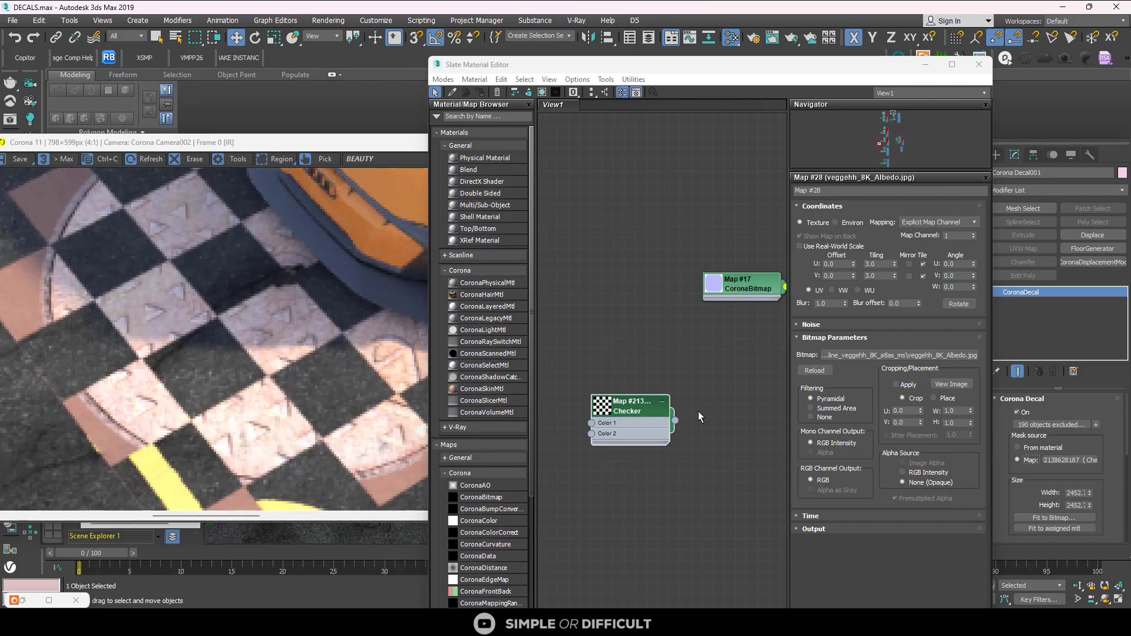
pyautogui.scroll(1, 601, 408)
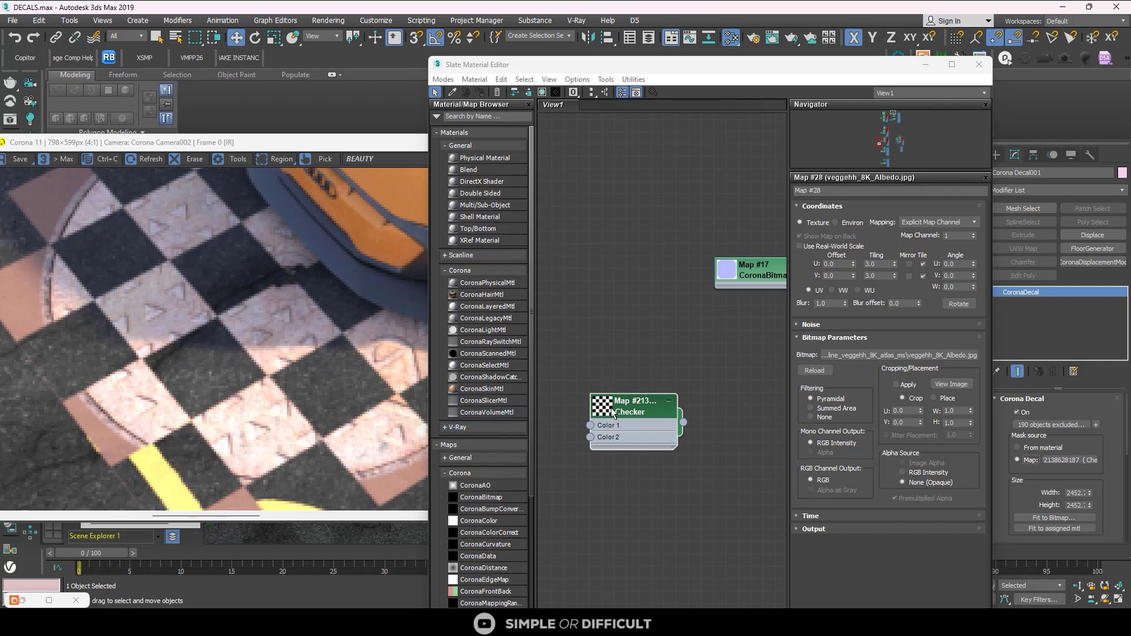
pyautogui.scroll(-2, 235, 369)
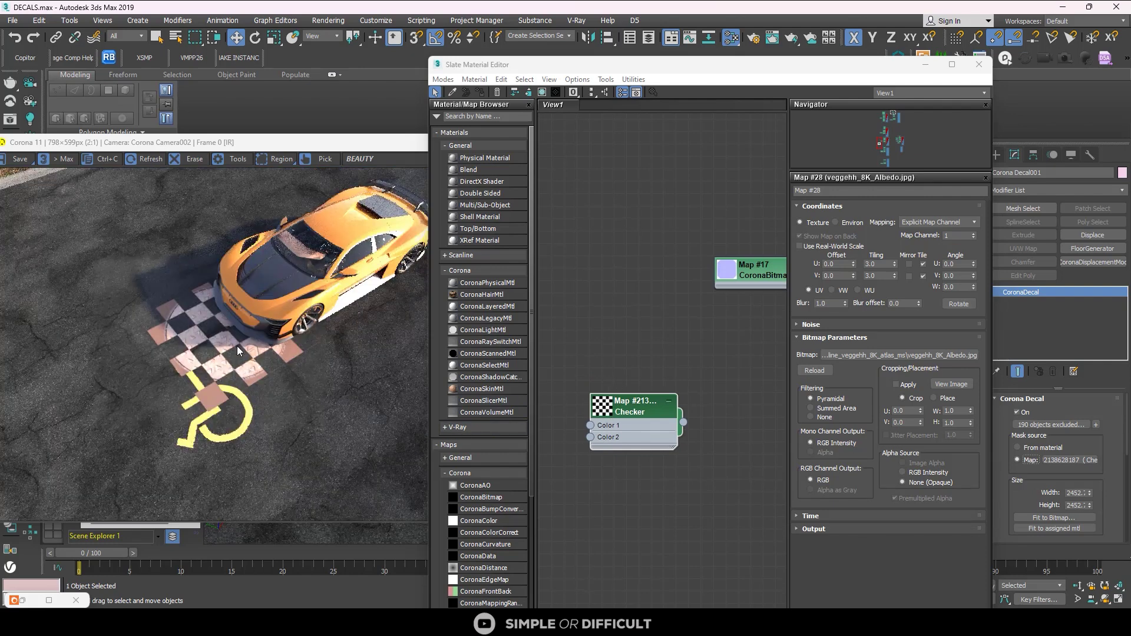
pyautogui.scroll(2, 241, 346)
pyautogui.scroll(-2, 270, 350)
# Set the manhole decal's mask source back to From material and review the opacity map in its material network.
pyautogui.click(1037, 448)
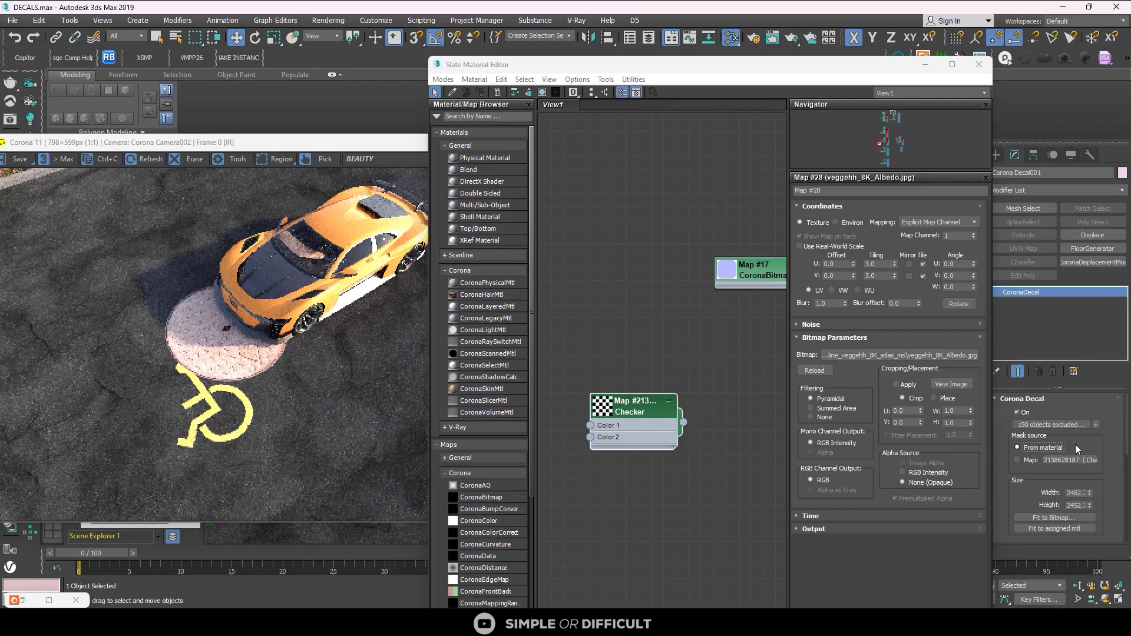
pyautogui.scroll(-4, 707, 388)
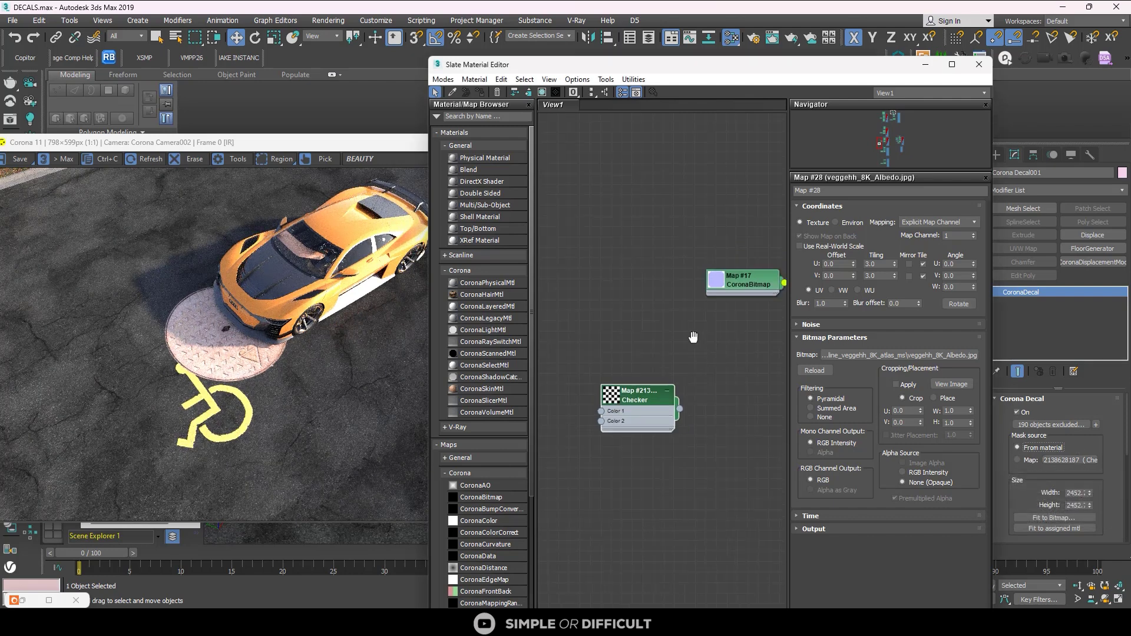
pyautogui.moveTo(690, 358); pyautogui.dragTo(673, 358, button='middle')
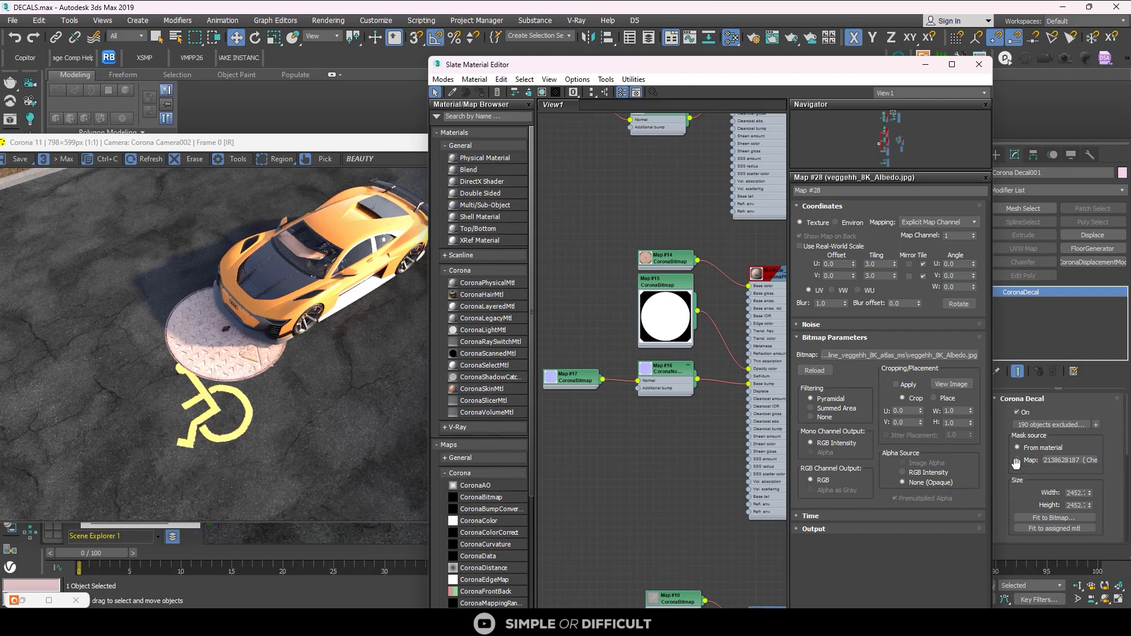
pyautogui.scroll(-3, 1093, 455)
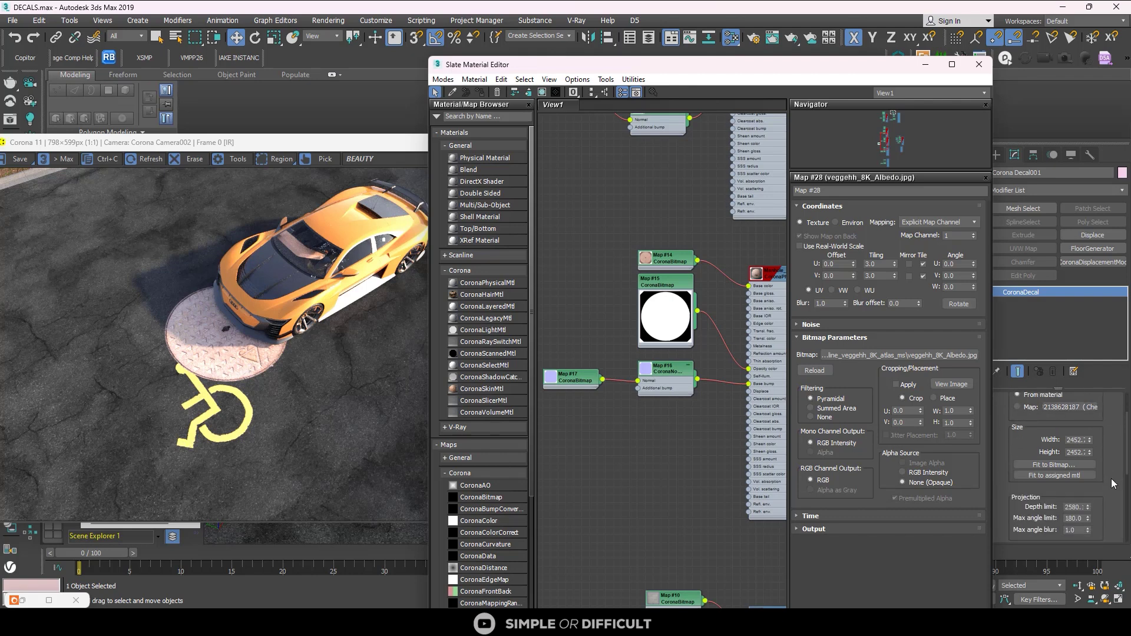
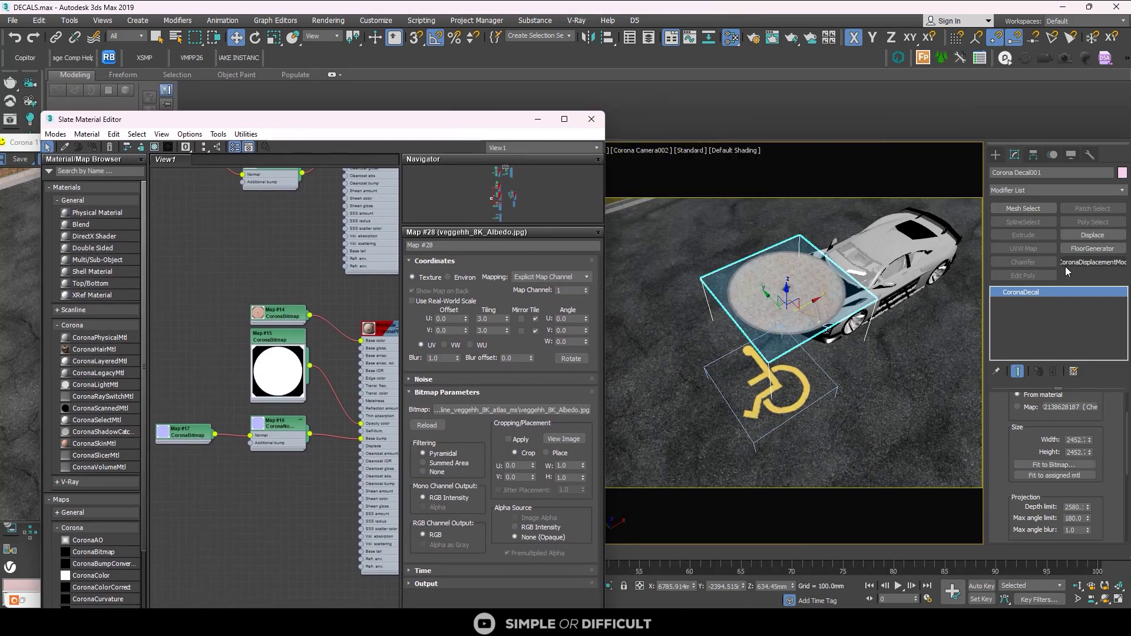
# Create a long, narrow Corona decal about 1553 mm wide and 8333 mm high on the road beside the manhole cover.
pyautogui.click(996, 155)
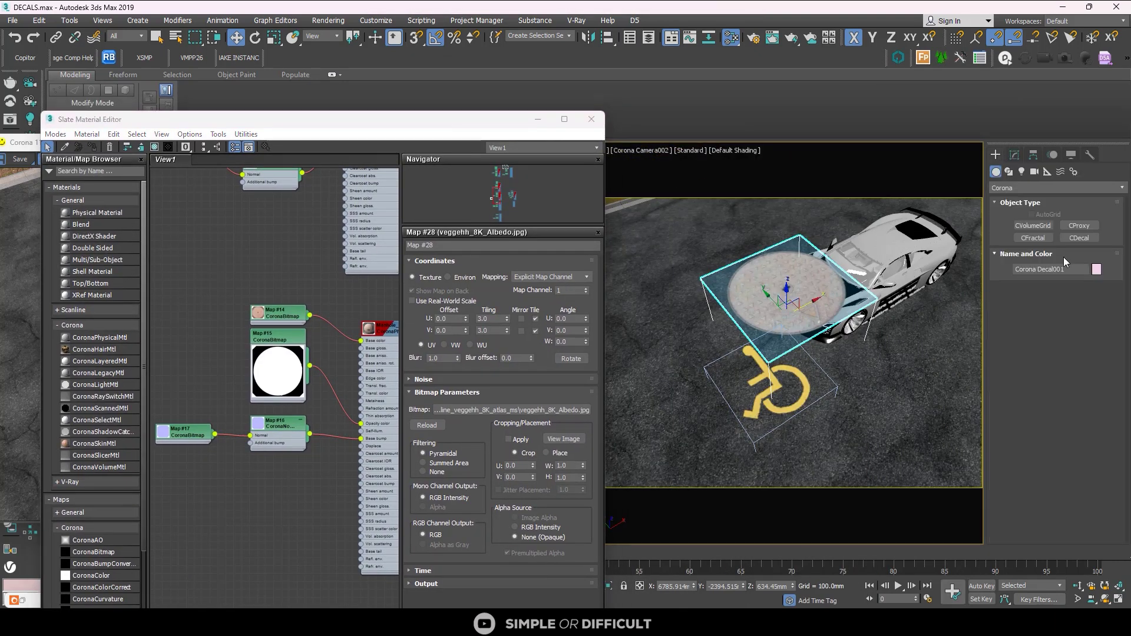
pyautogui.click(1083, 238)
pyautogui.moveTo(620, 222); pyautogui.dragTo(689, 485)
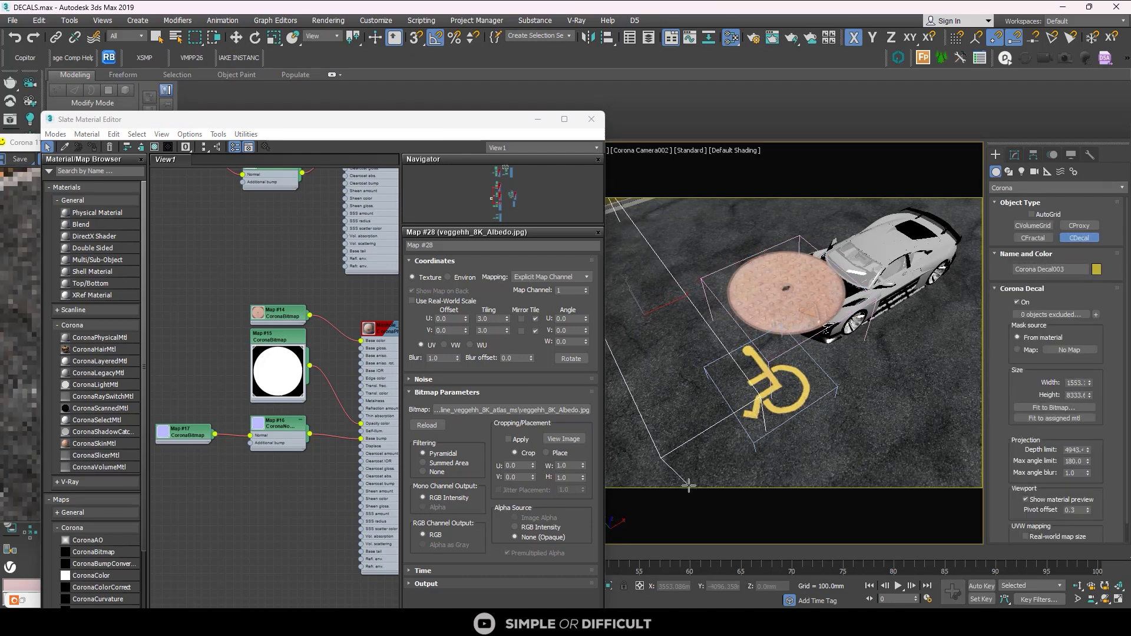
# Assign the worn white road marking material to the new long decal and move the material editor clear of the render.
pyautogui.scroll(-5, 250, 399)
pyautogui.scroll(-2, 250, 399)
pyautogui.scroll(8, 210, 356)
pyautogui.click(333, 333)
pyautogui.moveTo(363, 125); pyautogui.dragTo(314, 351)
# Move the long road marking decal toward the car so it overlaps the manhole cover, and open its parameters.
pyautogui.press('w')
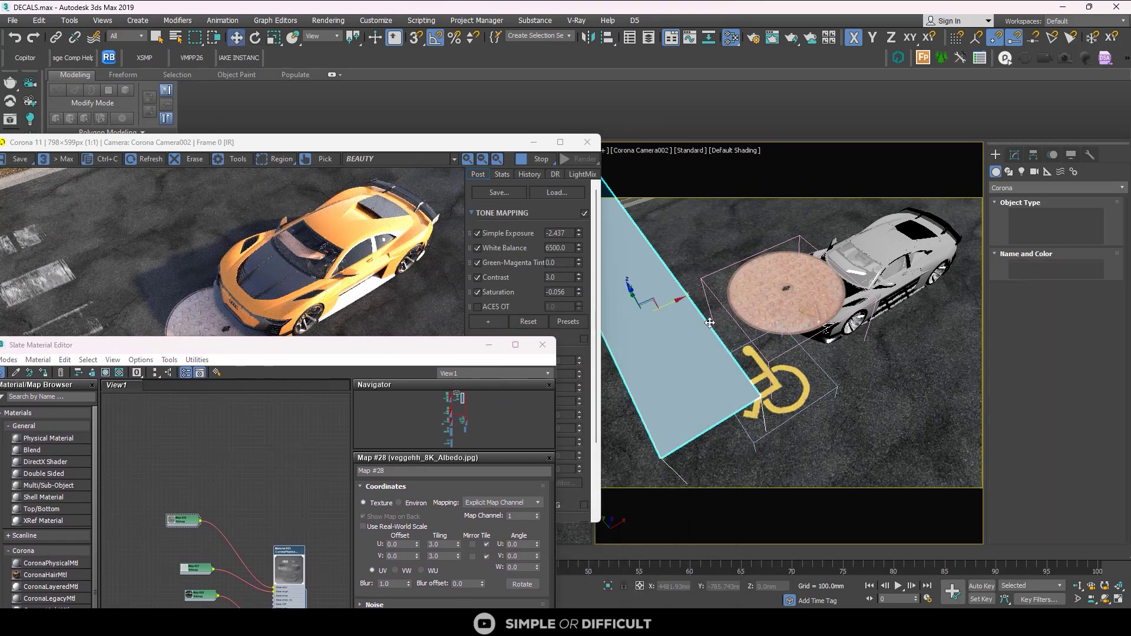
pyautogui.moveTo(678, 303); pyautogui.dragTo(703, 271)
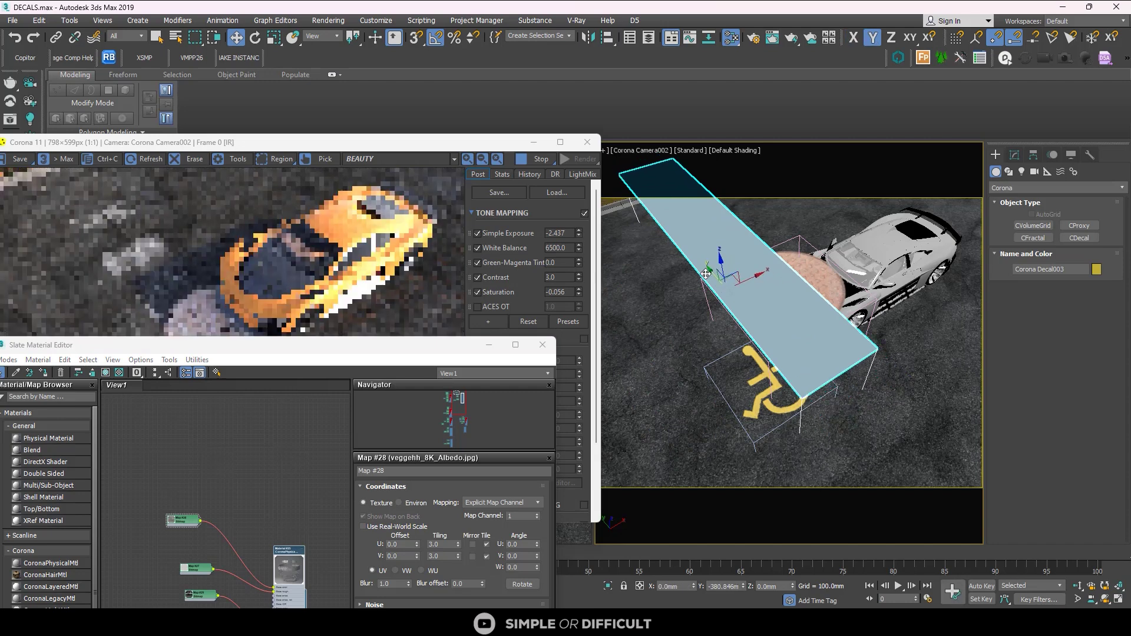
pyautogui.click(1017, 154)
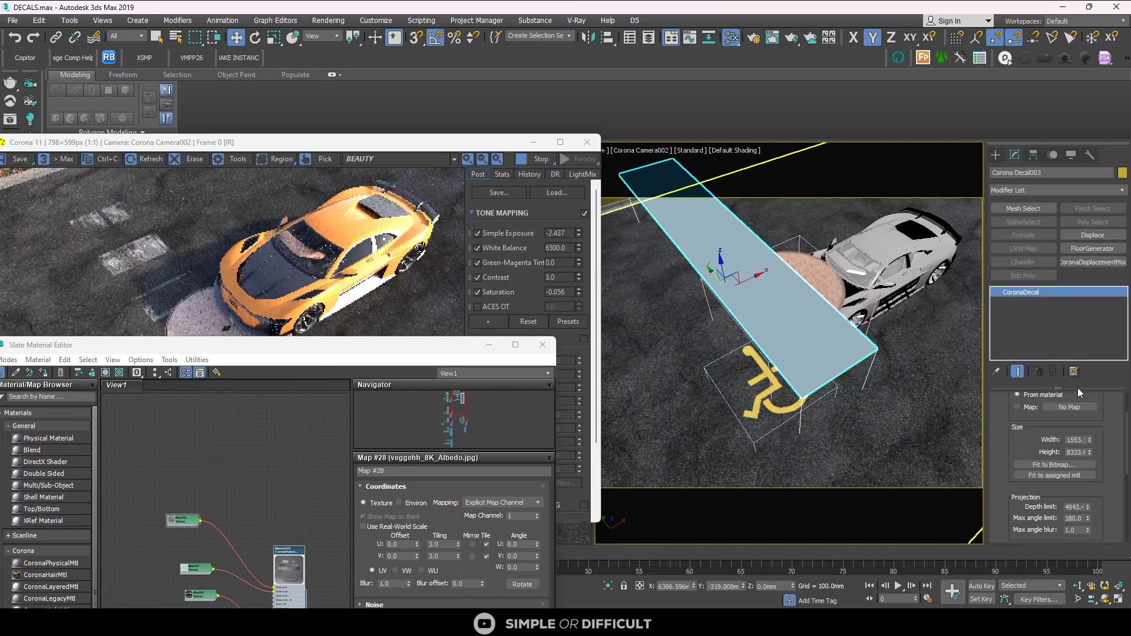
# Move the material editor clear of the render, resize the road marking decal to about 4889 by 9057 mm, and shift it past the manhole cover.
pyautogui.click(1097, 425)
pyautogui.click(895, 282)
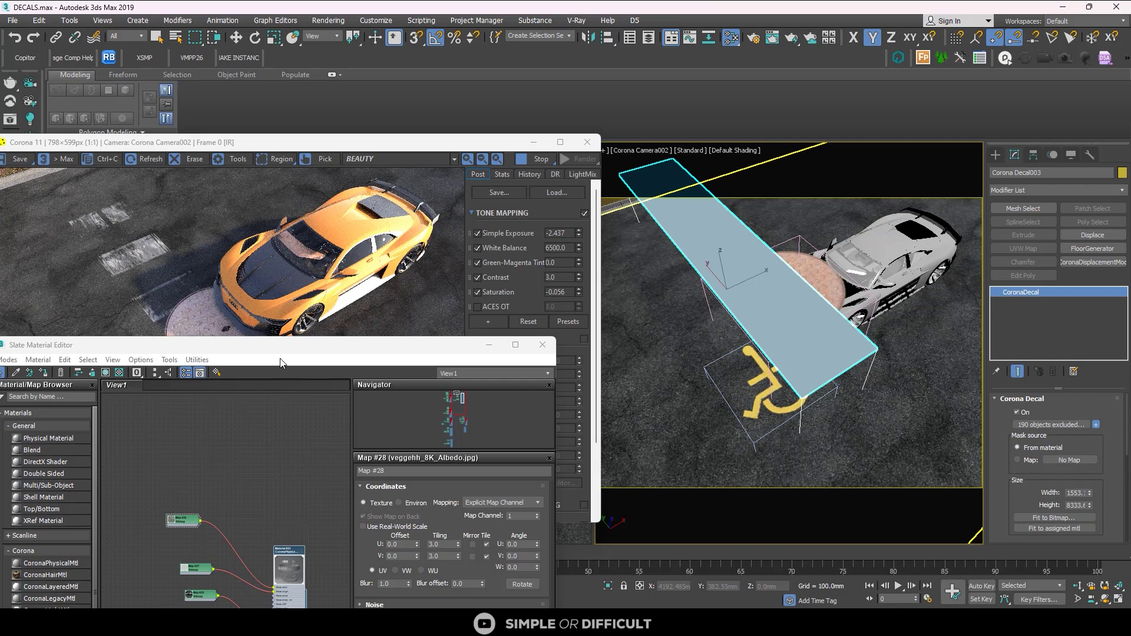
pyautogui.moveTo(466, 346); pyautogui.dragTo(472, 422)
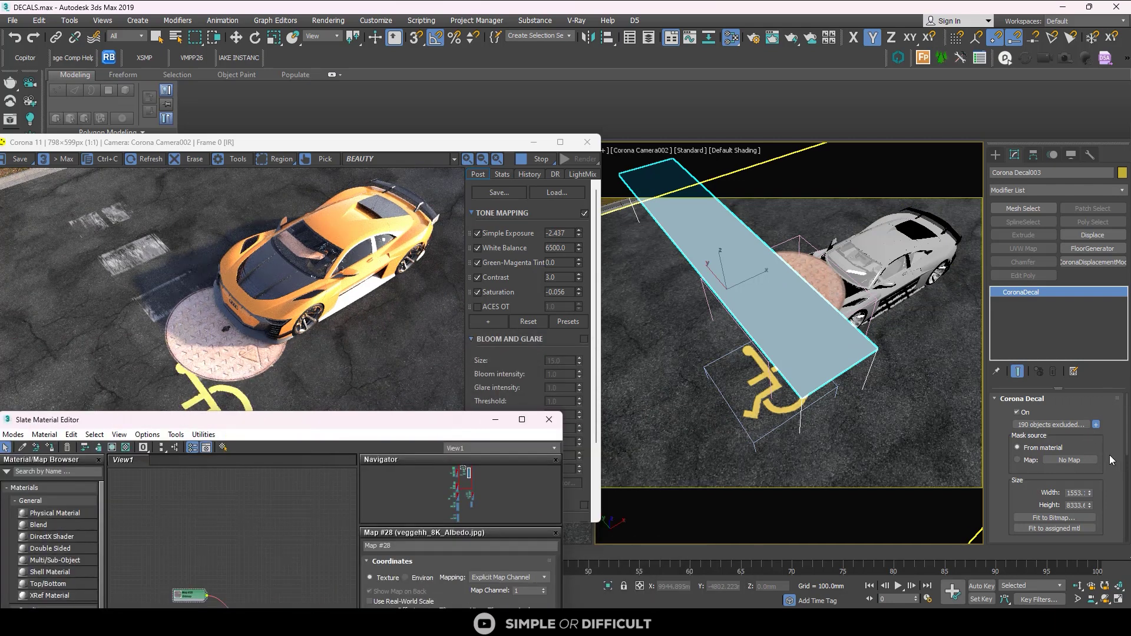
pyautogui.scroll(-2, 1102, 448)
pyautogui.moveTo(1090, 461); pyautogui.dragTo(1082, 422)
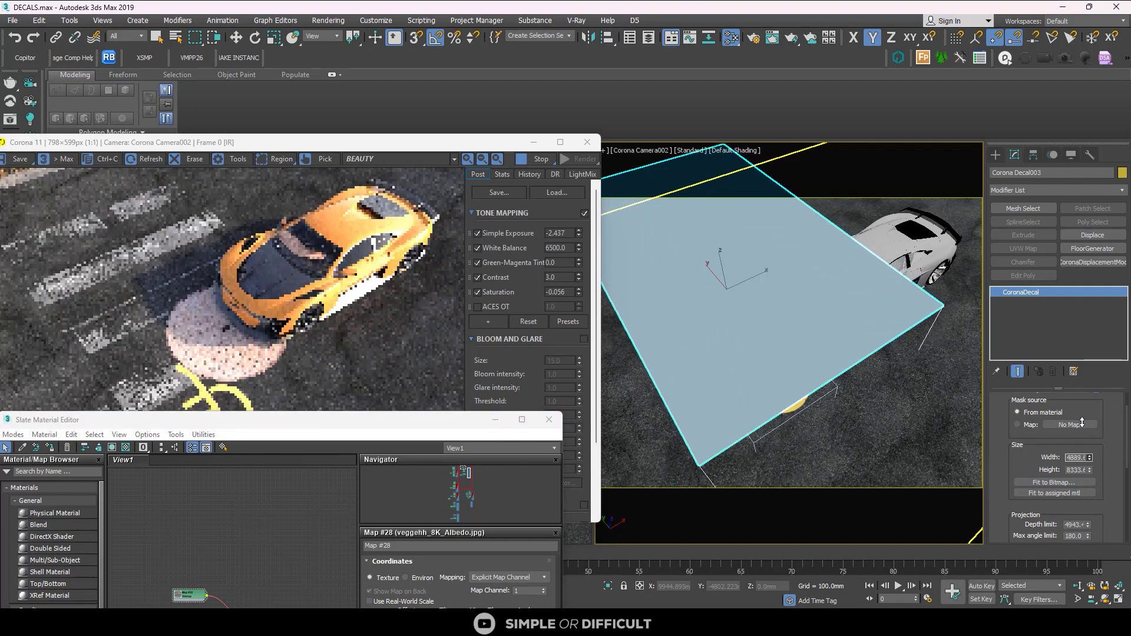
pyautogui.moveTo(1092, 473)
pyautogui.mouseDown()
pyautogui.moveTo(1088, 443)
pyautogui.moveTo(1093, 482)
pyautogui.mouseUp()
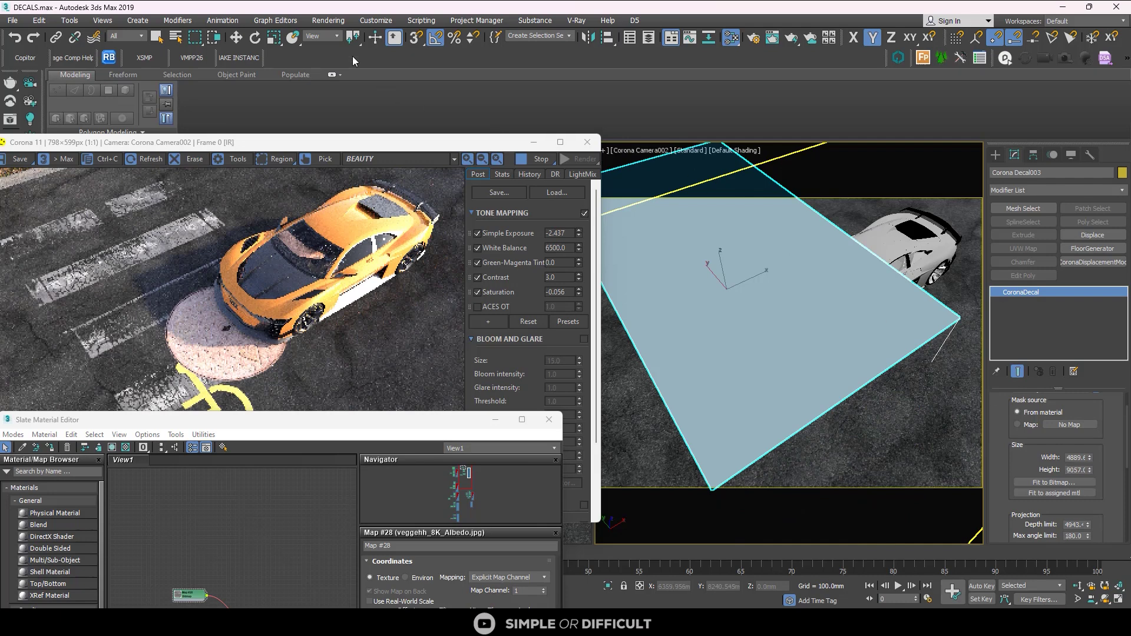
pyautogui.click(236, 38)
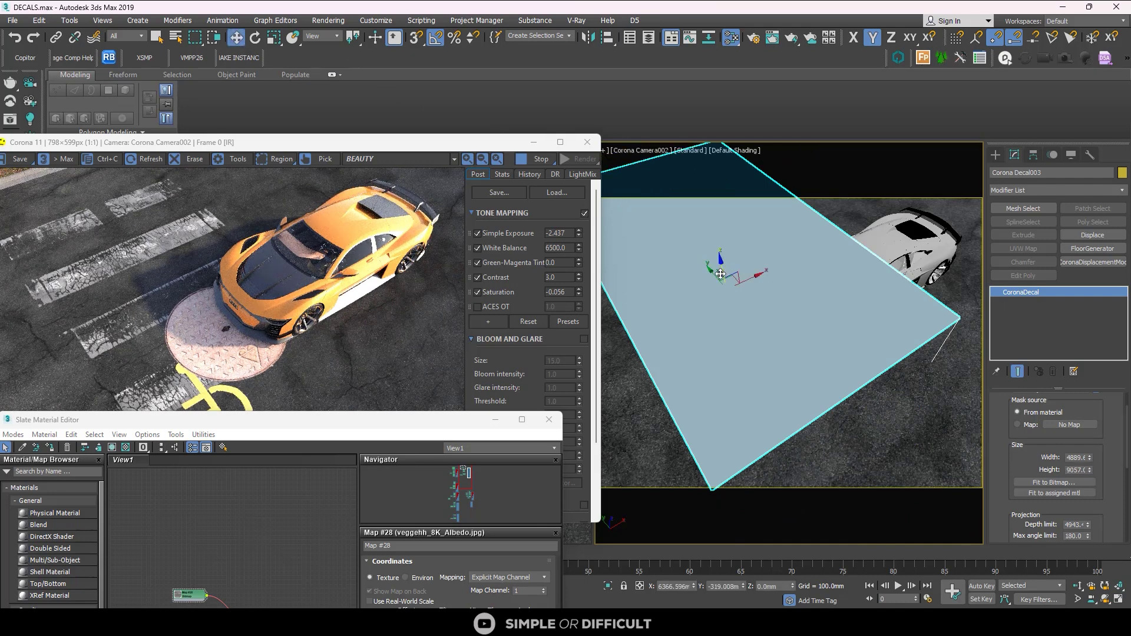
pyautogui.moveTo(711, 277); pyautogui.dragTo(769, 299)
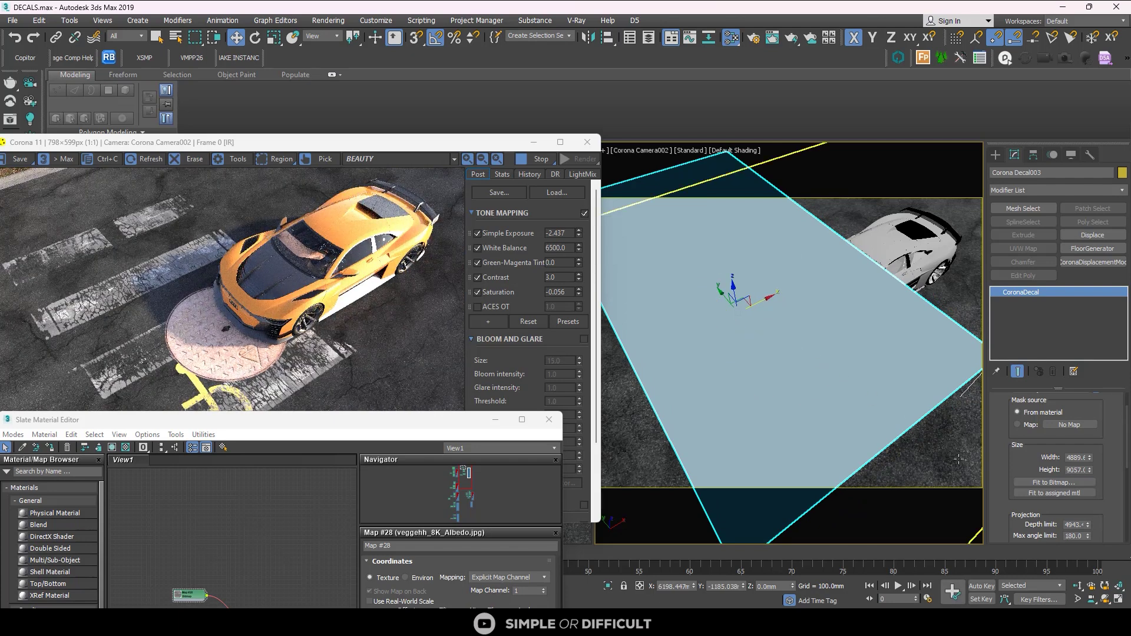
# Fit the road marking decal's size to its assigned material and reposition it so the stripes run around the manhole cover.
pyautogui.scroll(-2, 1110, 492)
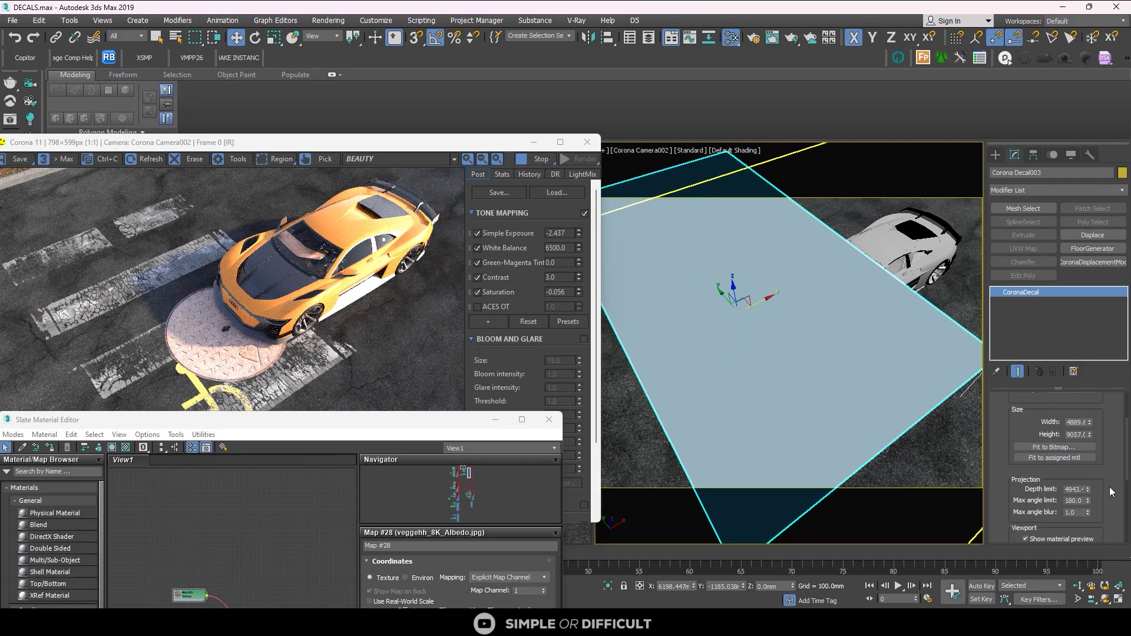
pyautogui.click(1077, 447)
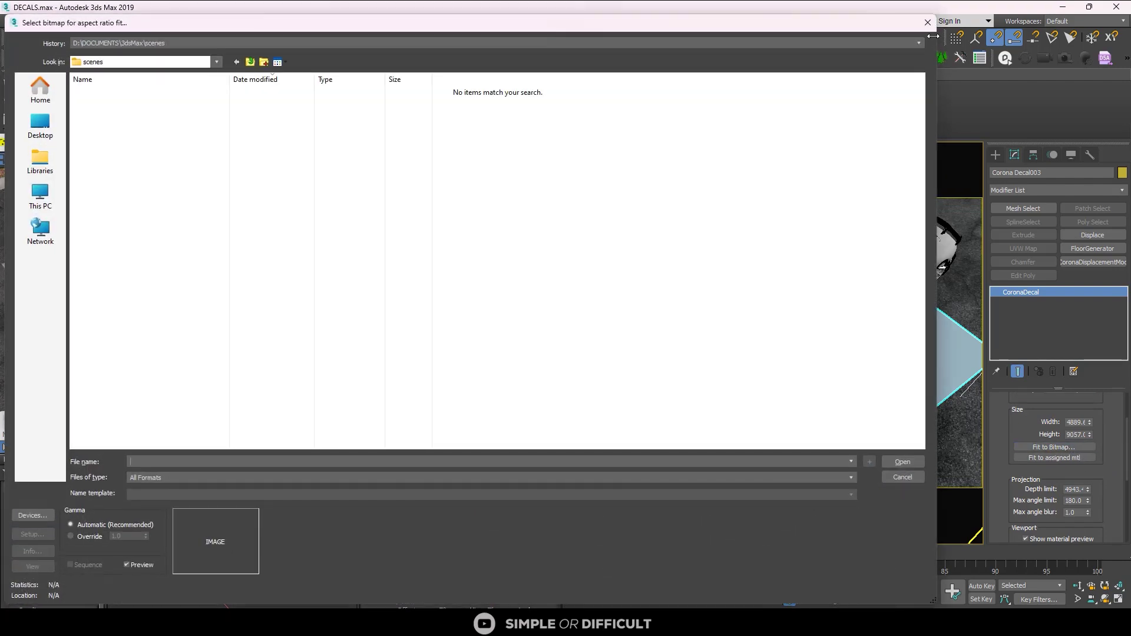
pyautogui.click(929, 19)
pyautogui.click(1079, 459)
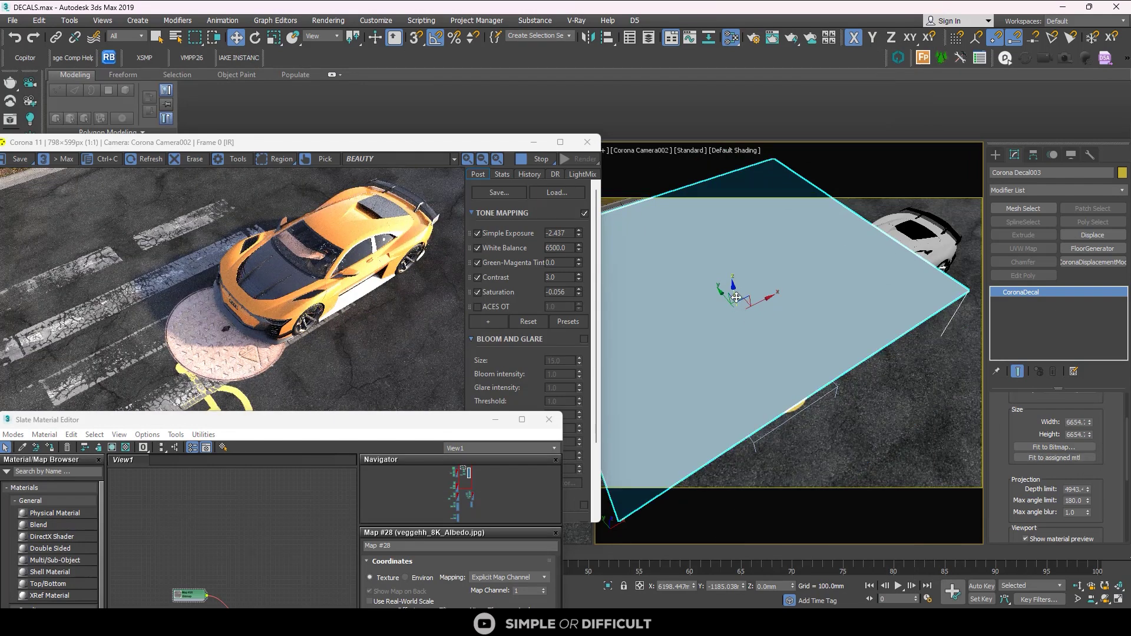
pyautogui.moveTo(720, 290); pyautogui.dragTo(821, 320)
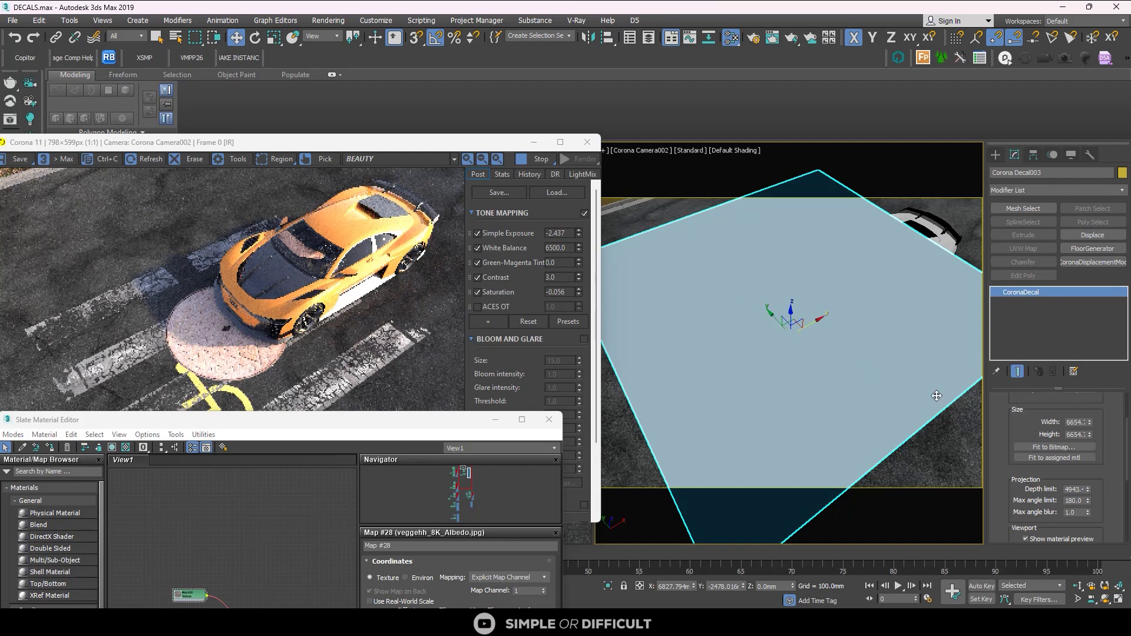
# Resize the road marking decal to about 4991 mm wide and 9250 mm high and move it back across the road.
pyautogui.moveTo(1089, 422)
pyautogui.mouseDown()
pyautogui.moveTo(1088, 432)
pyautogui.moveTo(1089, 407)
pyautogui.mouseUp()
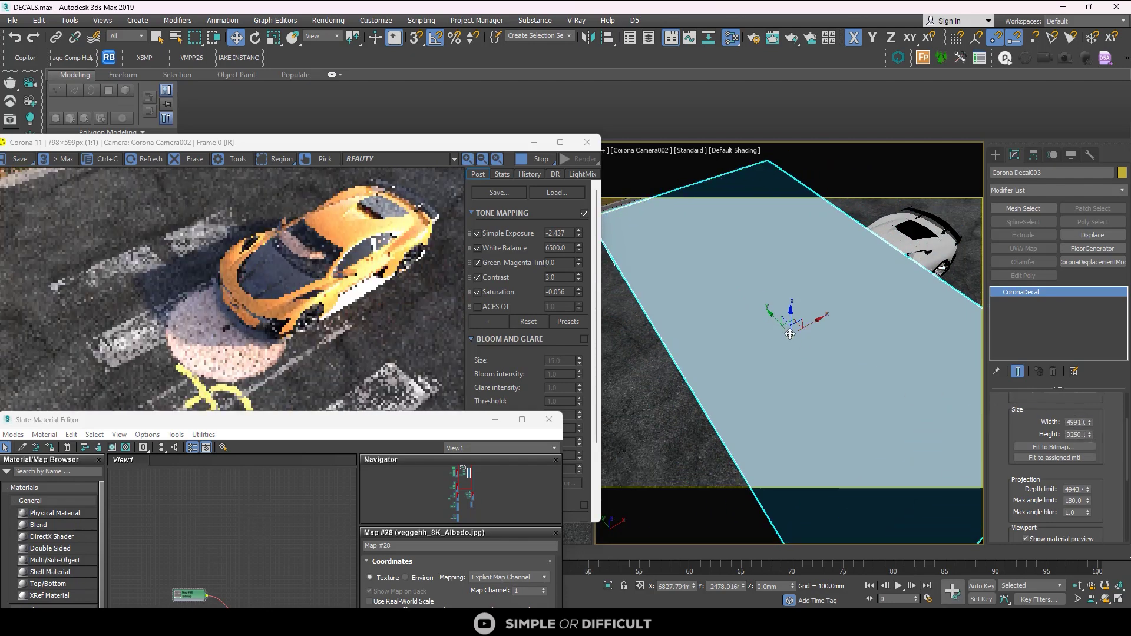
pyautogui.moveTo(765, 317); pyautogui.dragTo(743, 289)
# Move the render window over the camera view and minimize the material editor to uncover the orthographic viewport.
pyautogui.scroll(-2, 1108, 524)
pyautogui.scroll(-1, 1108, 507)
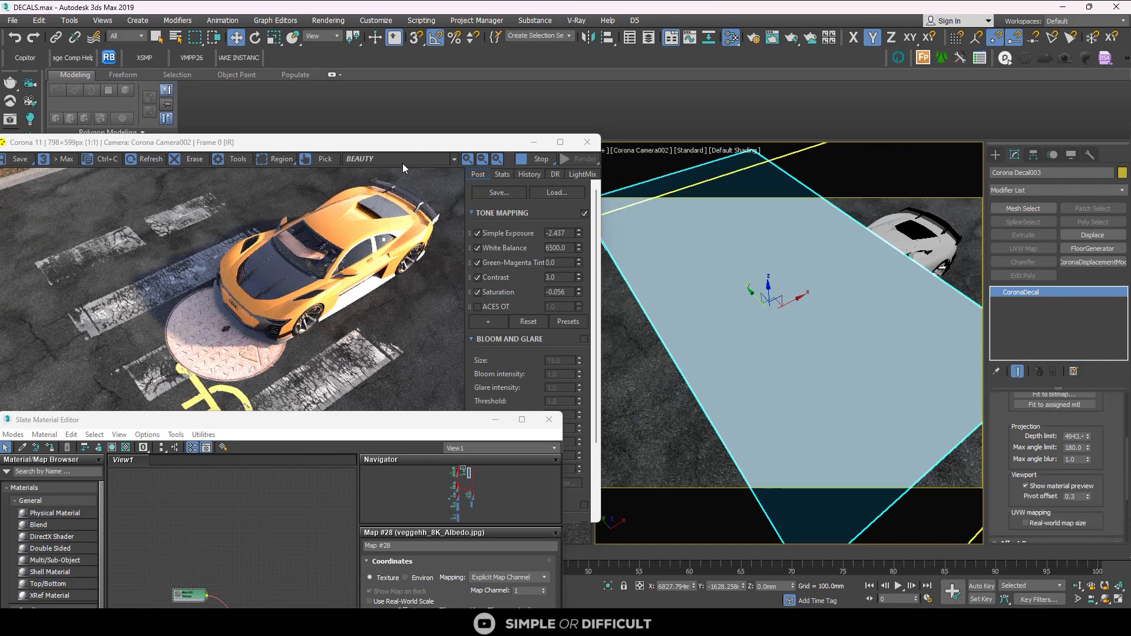
pyautogui.moveTo(400, 150); pyautogui.dragTo(827, 79)
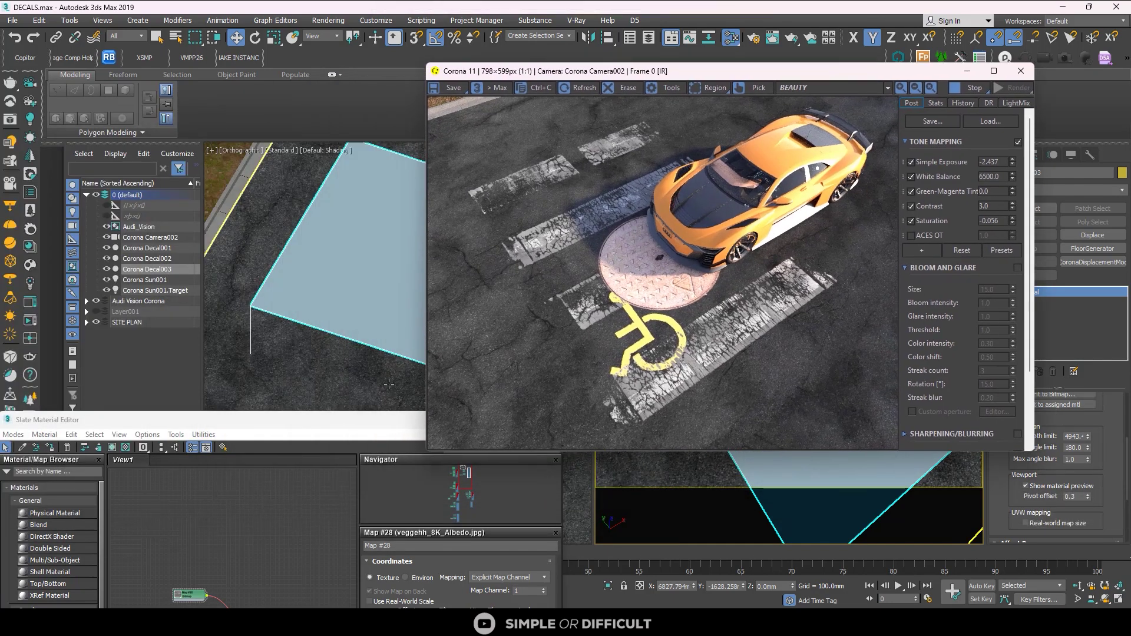
pyautogui.click(340, 430)
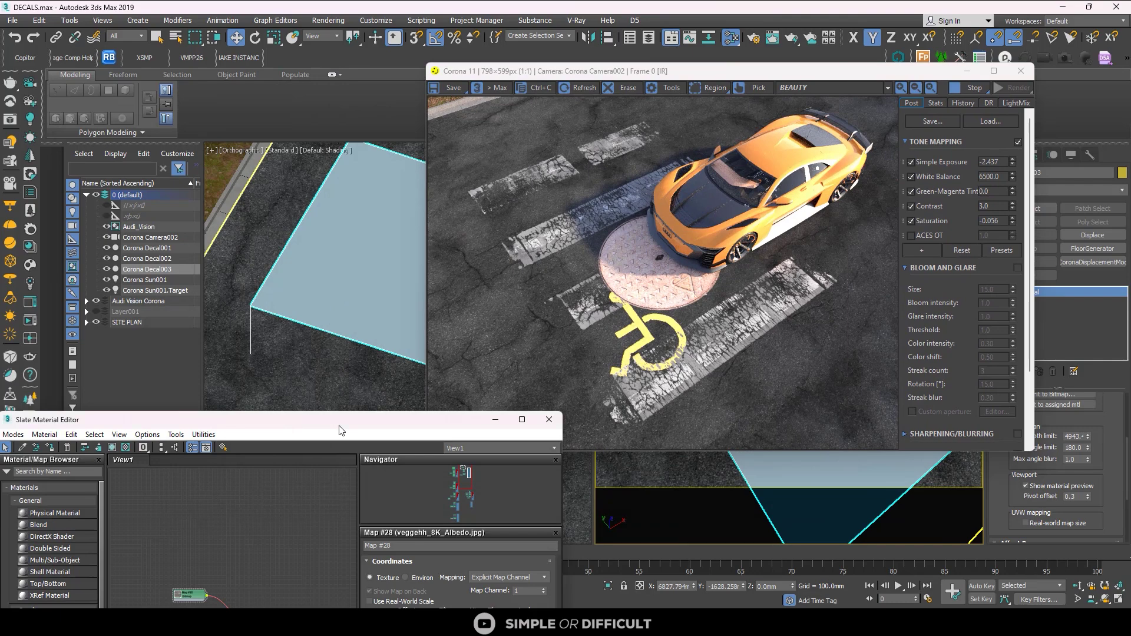
pyautogui.click(496, 421)
# View the road marking decal's projection box from the side and adjust its depth limit.
pyautogui.scroll(-6, 367, 307)
pyautogui.keyDown('alt'); pyautogui.moveTo(367, 306); pyautogui.dragTo(374, 276, button='middle'); pyautogui.keyUp('alt')
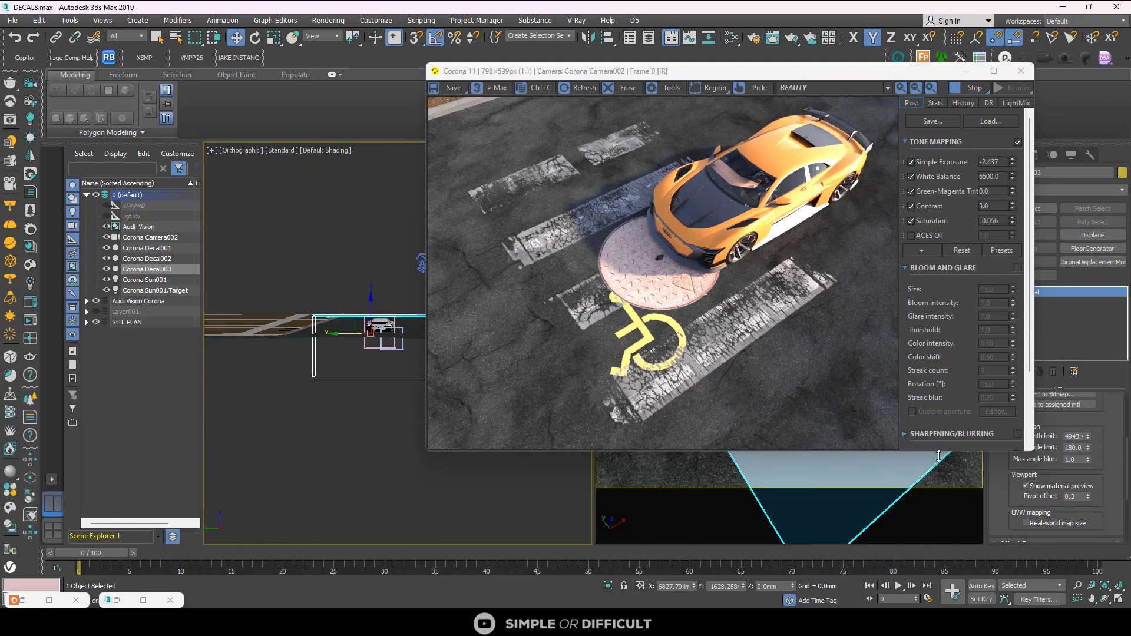
pyautogui.click(1088, 439)
pyautogui.moveTo(1090, 440)
pyautogui.mouseDown()
pyautogui.moveTo(1087, 412)
pyautogui.moveTo(1091, 439)
pyautogui.mouseUp()
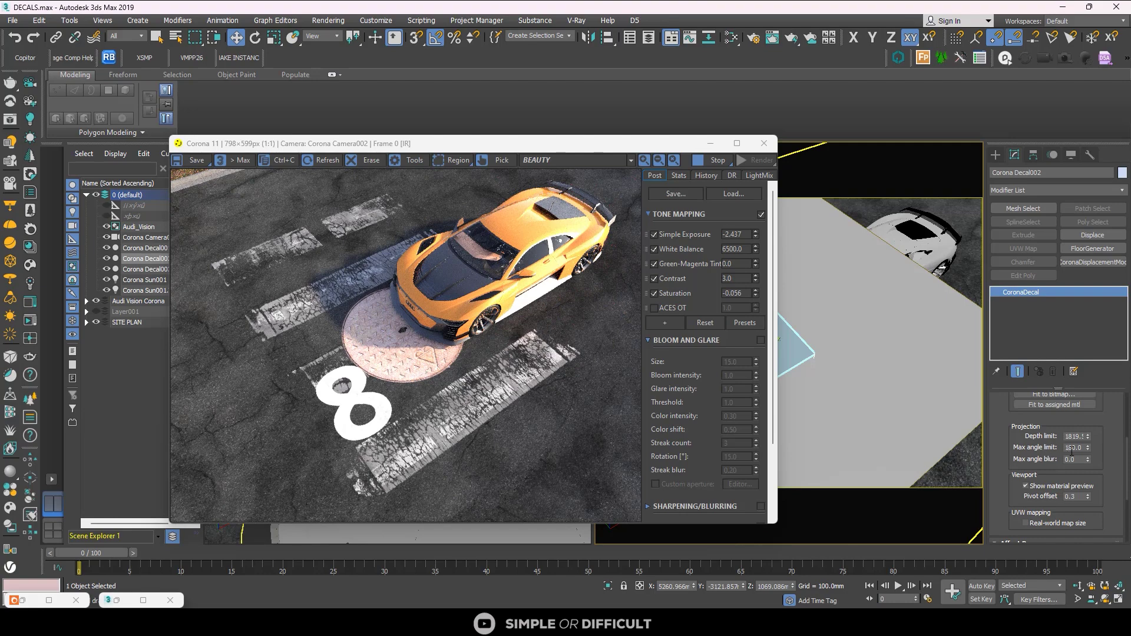
# Move the render window off the camera view and place the number 8 decal over the car's hood and front wheel.
pyautogui.scroll(2, 361, 384)
pyautogui.scroll(-2, 359, 411)
pyautogui.moveTo(606, 148); pyautogui.dragTo(422, 205)
pyautogui.moveTo(756, 352); pyautogui.dragTo(830, 273)
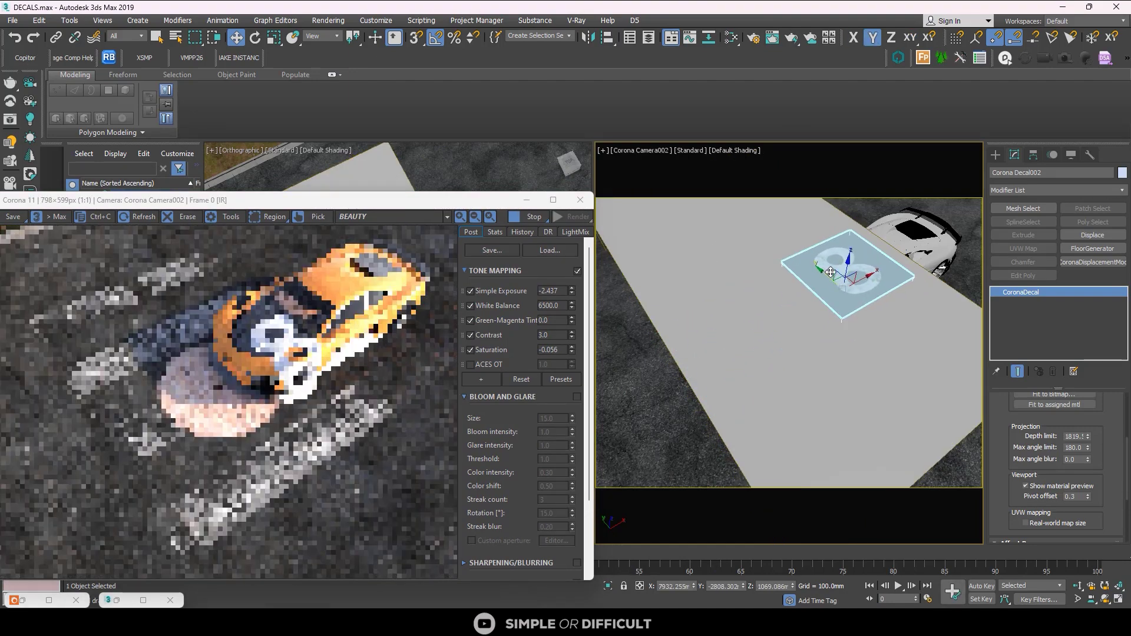
# Inspect the number 8 projected on the car in the render and set its decal's max angle limit to 45.
pyautogui.scroll(2, 315, 371)
pyautogui.scroll(-1, 318, 375)
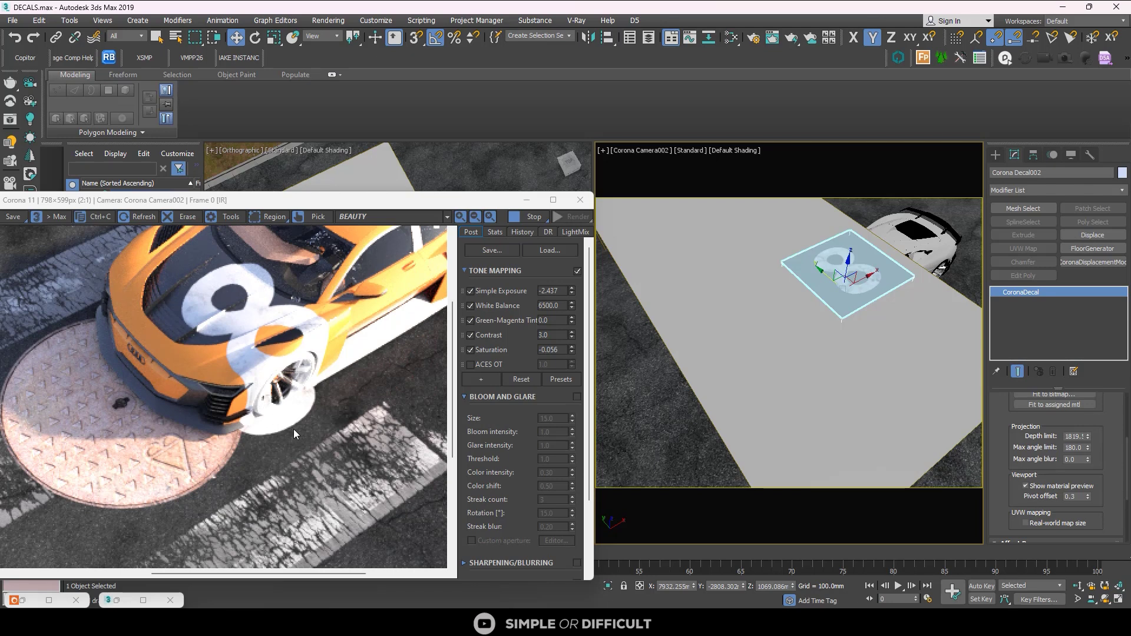
pyautogui.scroll(1, 252, 410)
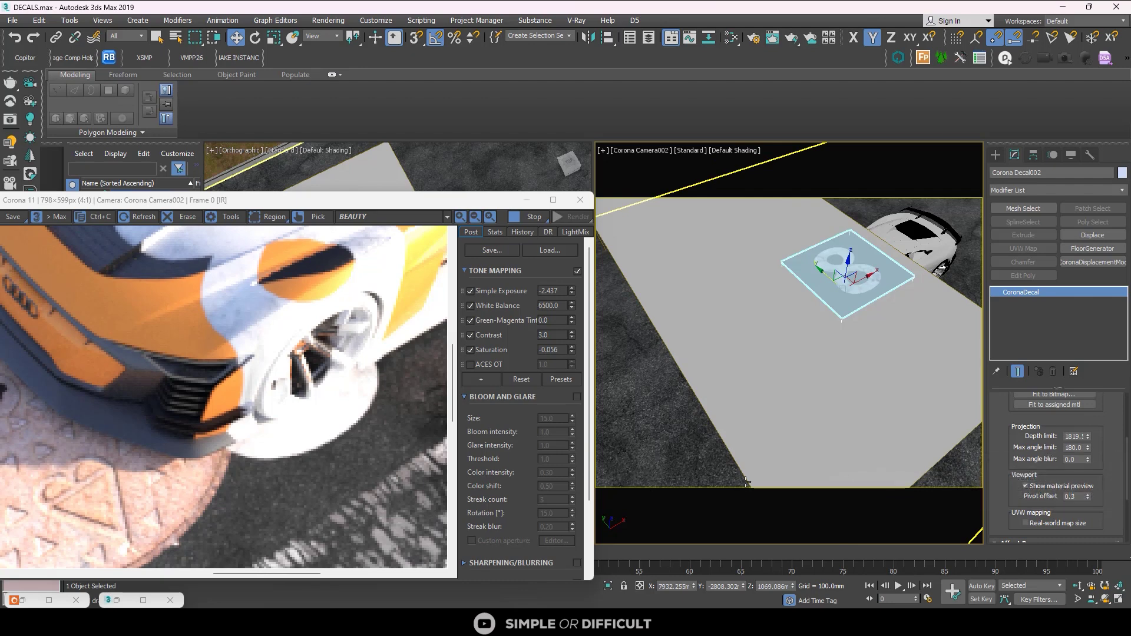
pyautogui.scroll(-2, 291, 398)
pyautogui.scroll(2, 291, 398)
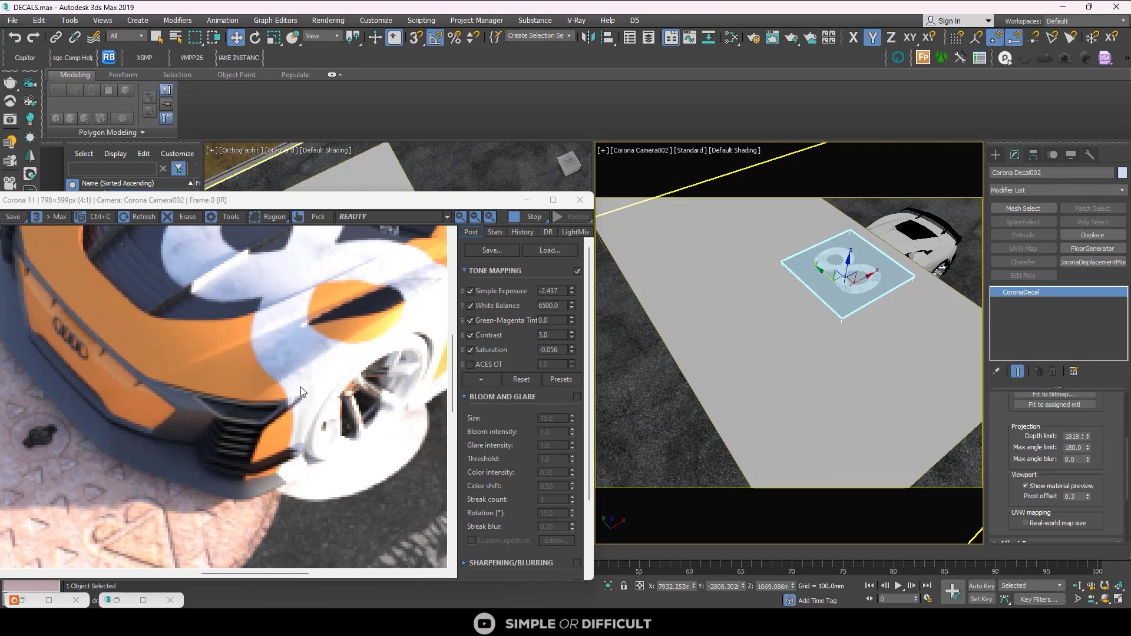
pyautogui.scroll(-1, 301, 391)
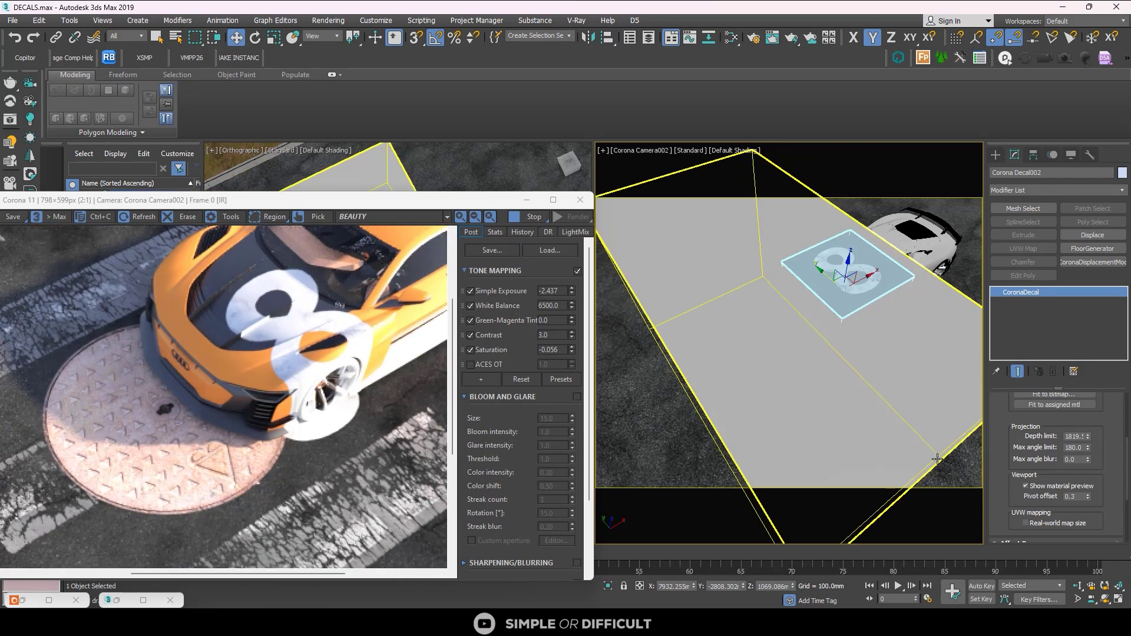
pyautogui.write('5')
pyautogui.press('Return')
# Raise the number 8 decal's max angle blur to 1.0 and inspect its edges near the front wheel.
pyautogui.scroll(2, 310, 374)
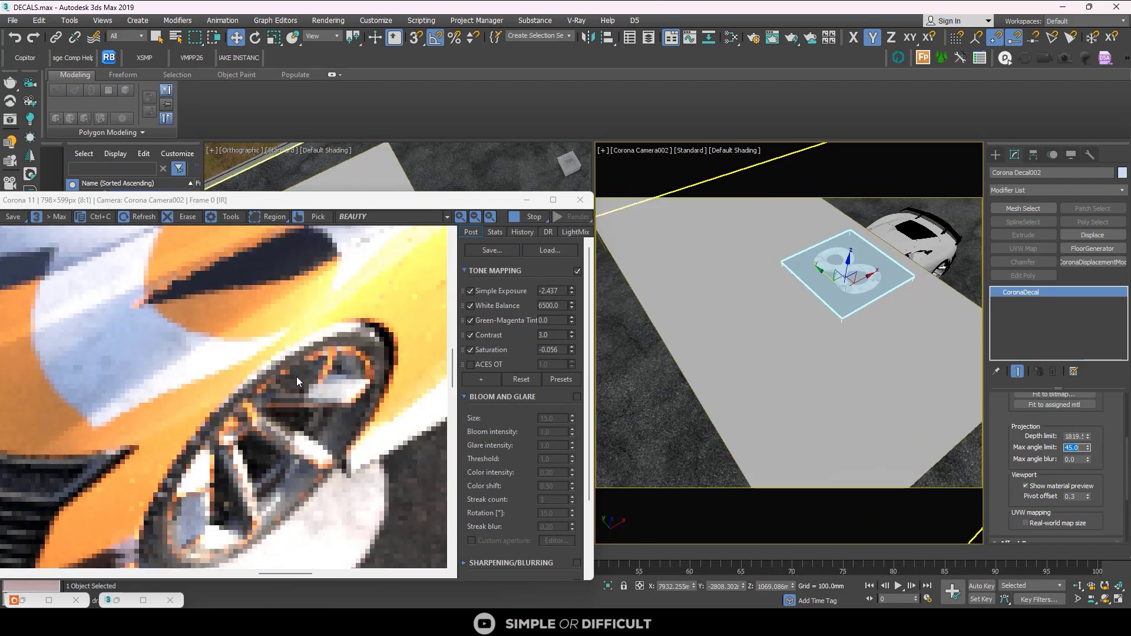
pyautogui.scroll(-1, 268, 369)
pyautogui.scroll(-1, 200, 409)
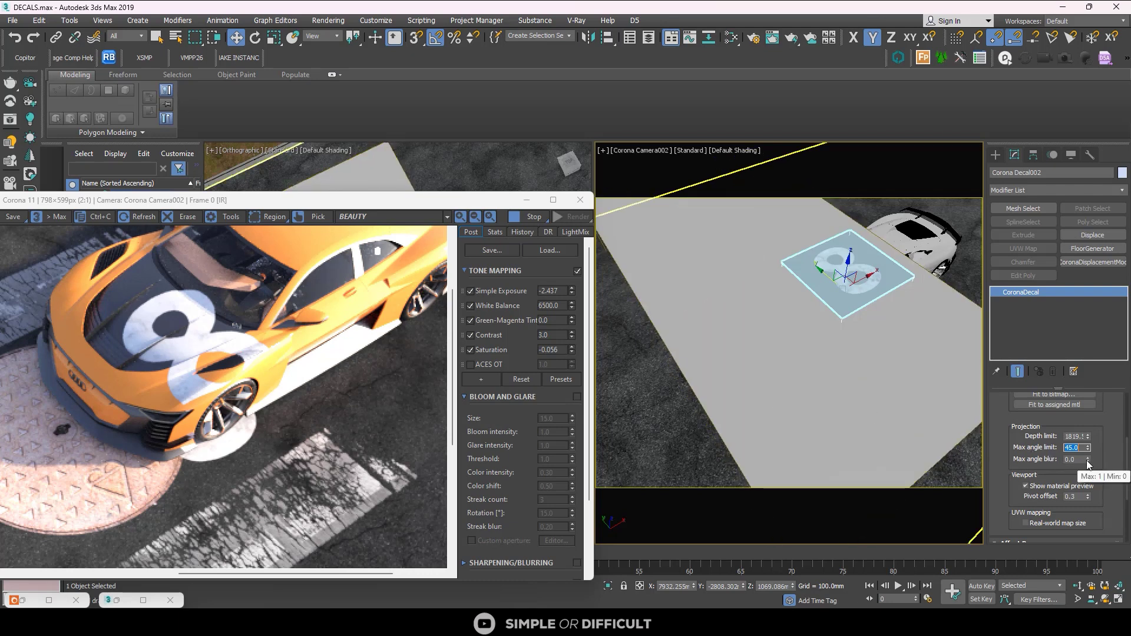
pyautogui.moveTo(1088, 458); pyautogui.dragTo(1087, 436)
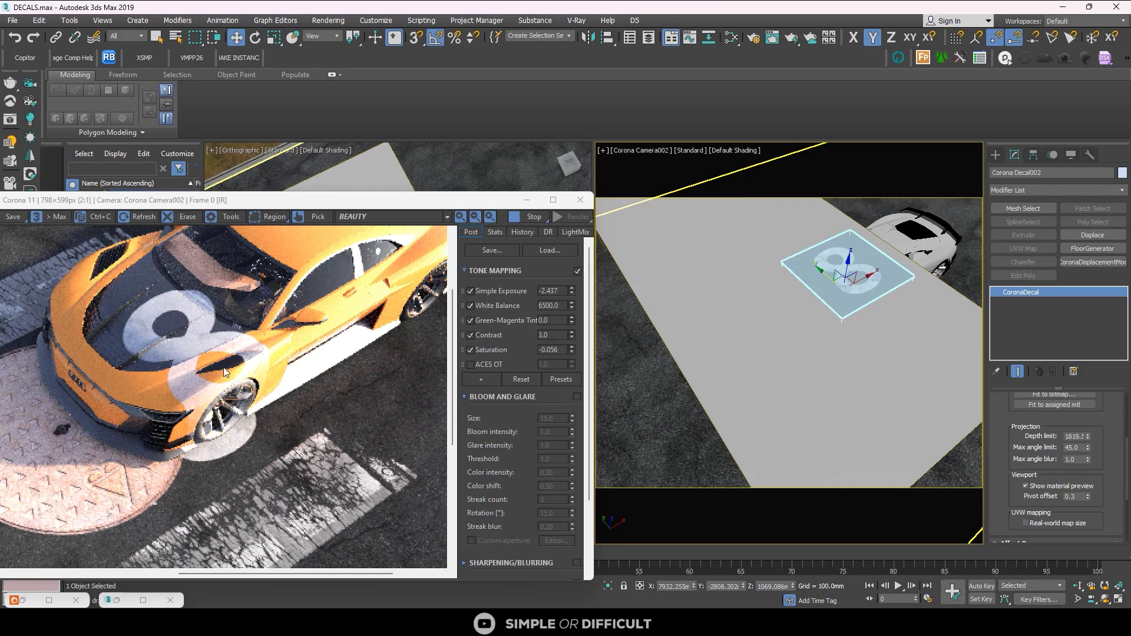
pyautogui.scroll(3, 164, 397)
pyautogui.scroll(-1, 142, 423)
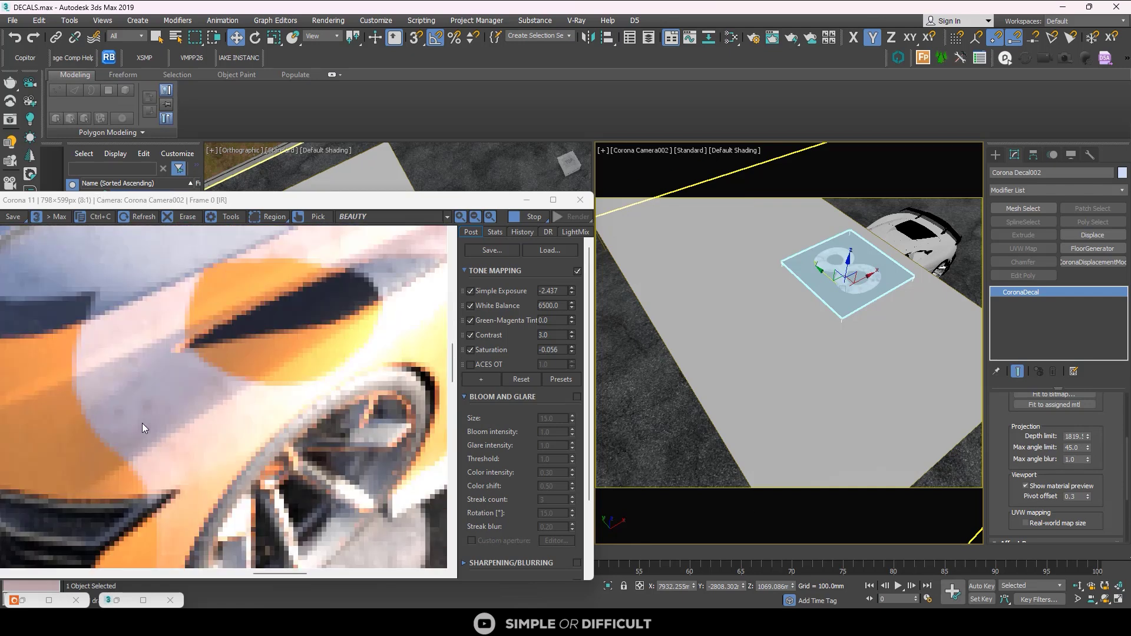
# Lower the number 8 decal's max angle blur to about 0.59, check the render, and reset the blur value.
pyautogui.moveTo(1088, 459); pyautogui.dragTo(1092, 464)
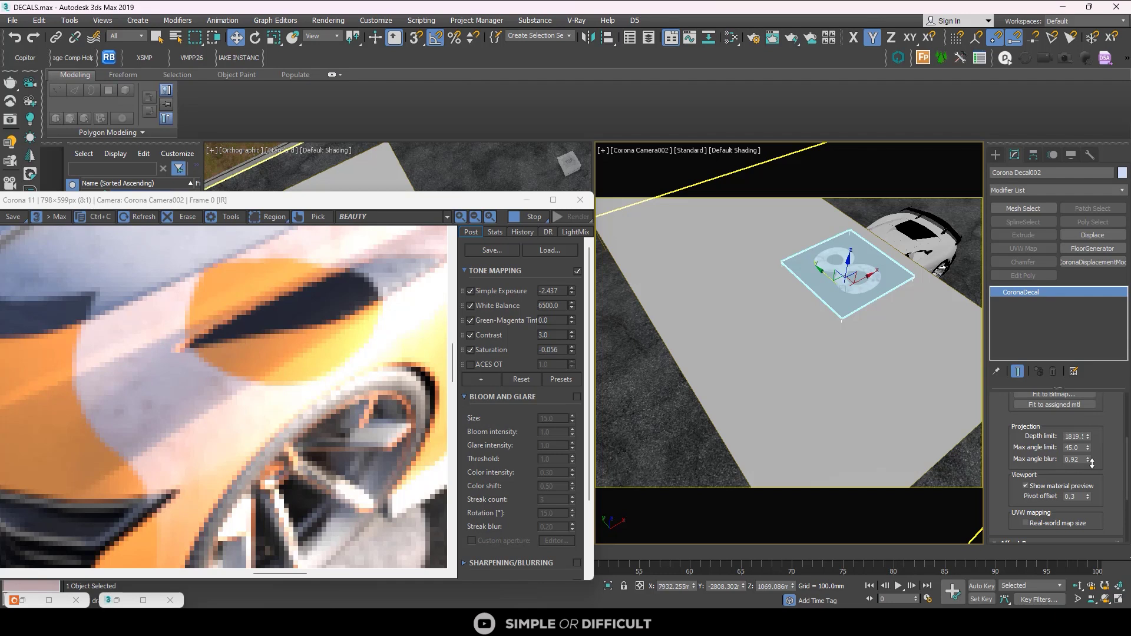
pyautogui.moveTo(1089, 463); pyautogui.dragTo(1088, 467)
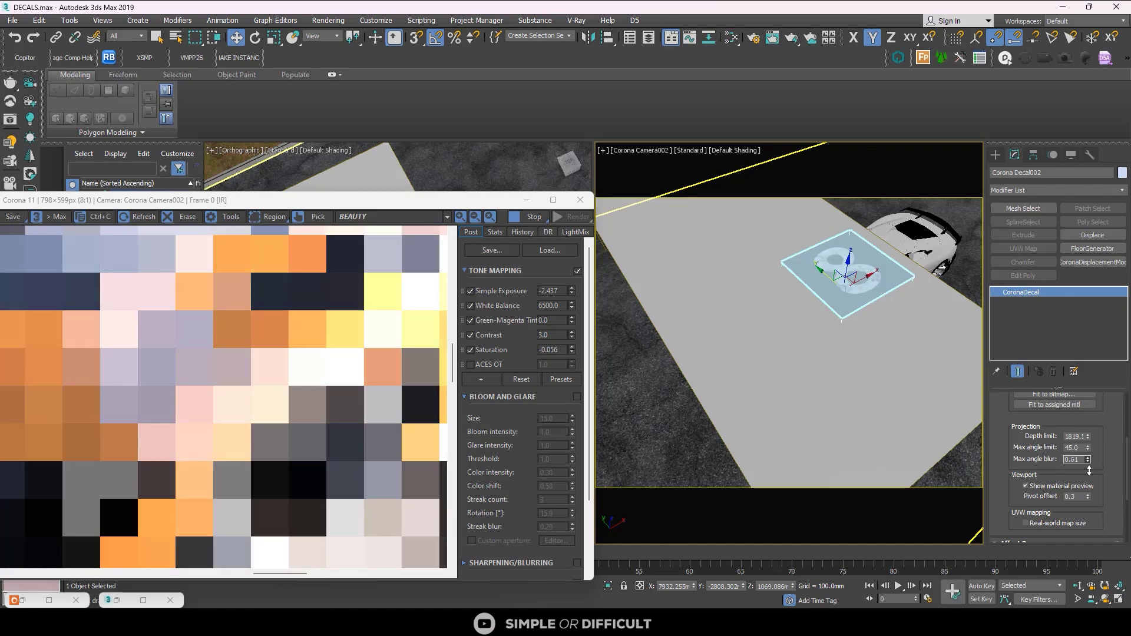
pyautogui.scroll(-1, 444, 466)
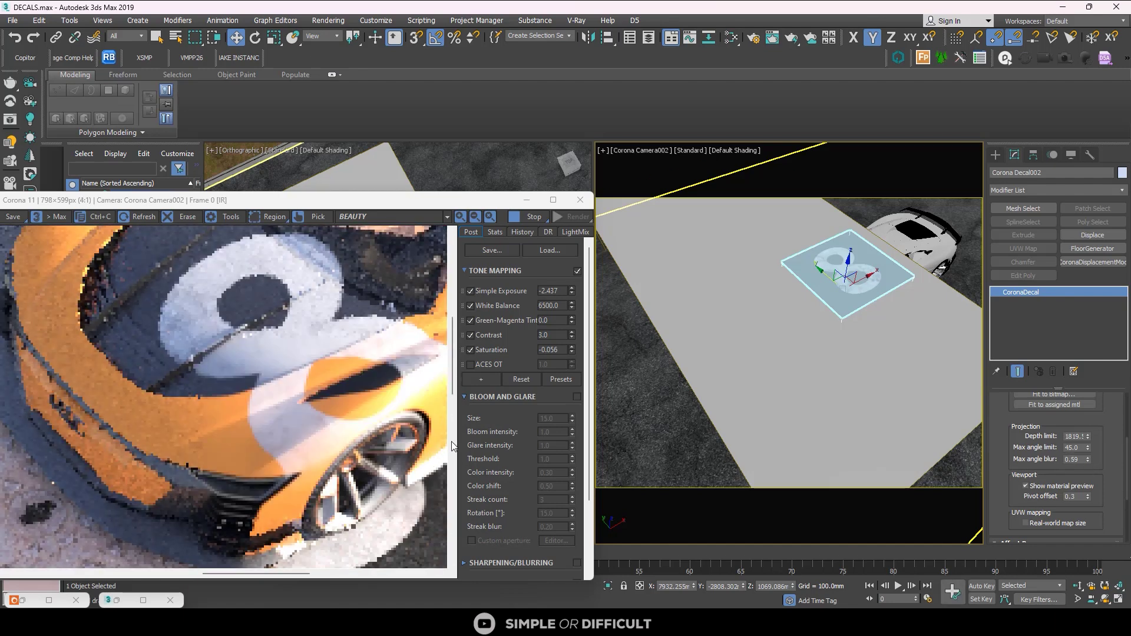
pyautogui.rightClick(1087, 459)
pyautogui.scroll(-2, 324, 365)
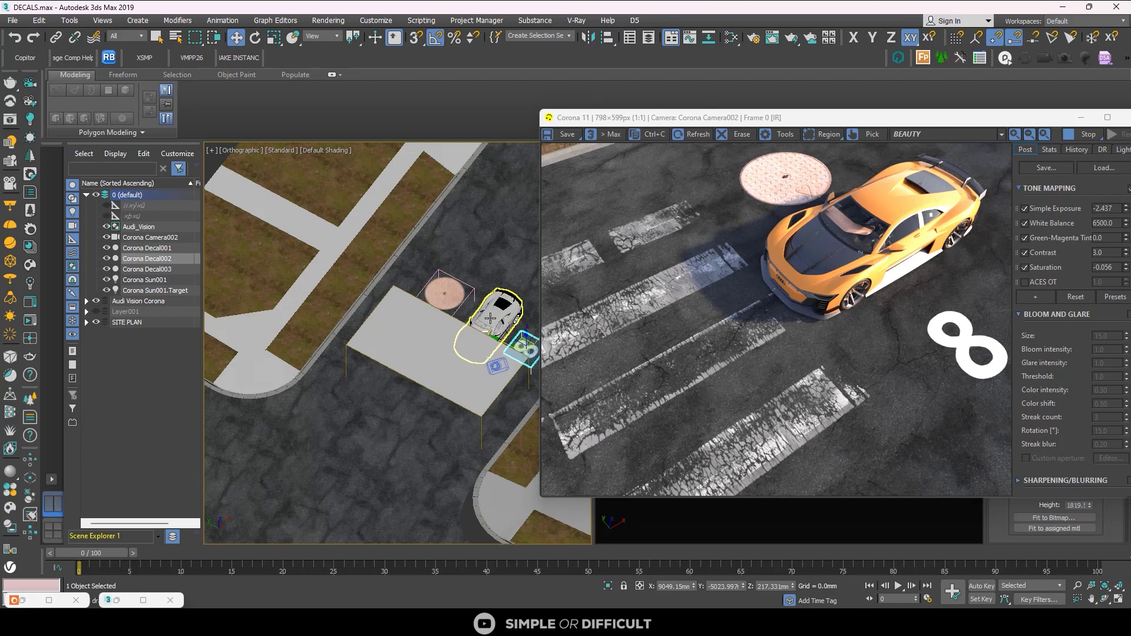
# Review the decal projection boxes from the side and from above, and move the number 8 decal onto the white road stripe.
pyautogui.keyDown('alt'); pyautogui.moveTo(490, 319); pyautogui.dragTo(420, 309, button='middle'); pyautogui.keyUp('alt')
pyautogui.scroll(-3, 404, 274)
pyautogui.scroll(3, 354, 307)
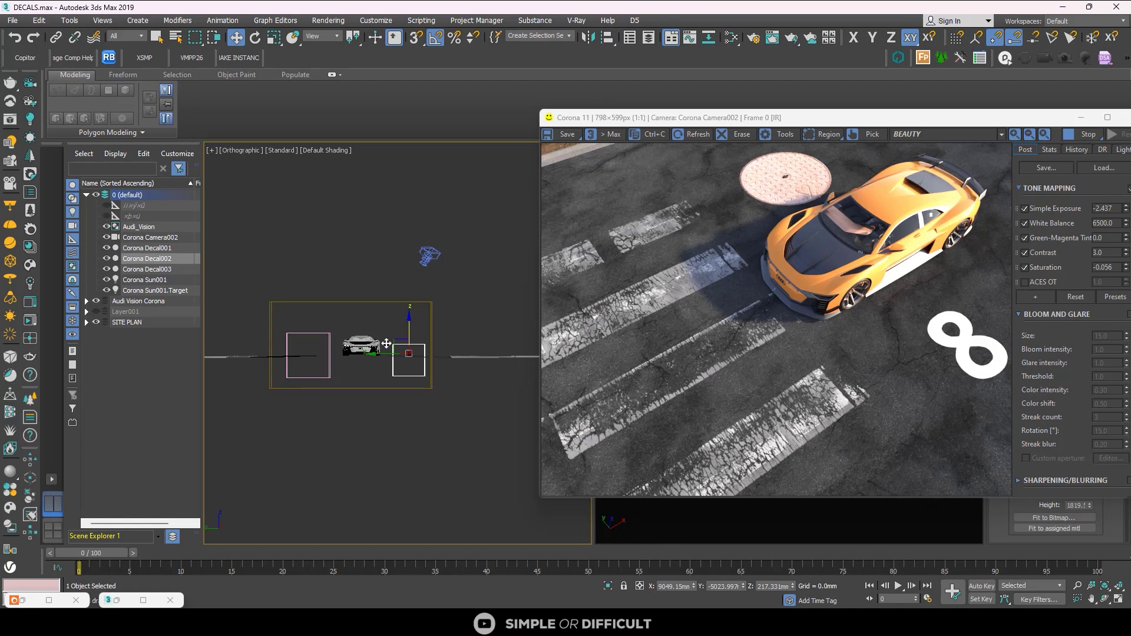
pyautogui.keyDown('alt'); pyautogui.moveTo(393, 352); pyautogui.dragTo(377, 373, button='middle'); pyautogui.keyUp('alt')
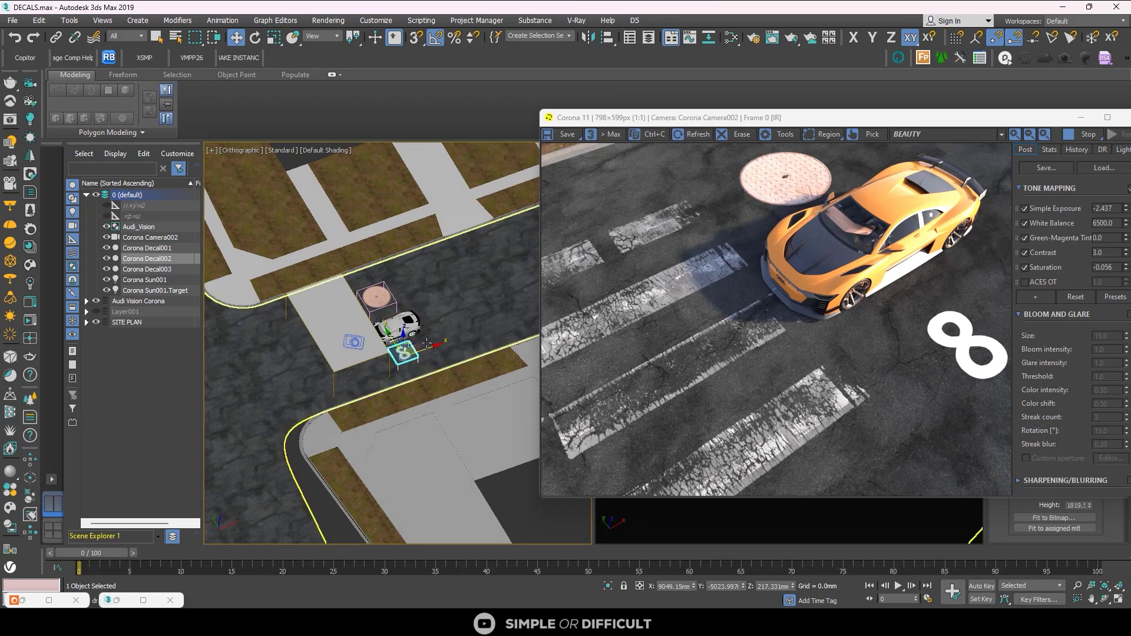
pyautogui.keyDown('alt'); pyautogui.moveTo(425, 344); pyautogui.dragTo(408, 370, button='middle'); pyautogui.keyUp('alt')
pyautogui.moveTo(406, 354); pyautogui.dragTo(375, 302)
# Select the manhole cover decal and move it over the number 8 on the road stripes.
pyautogui.click(375, 302)
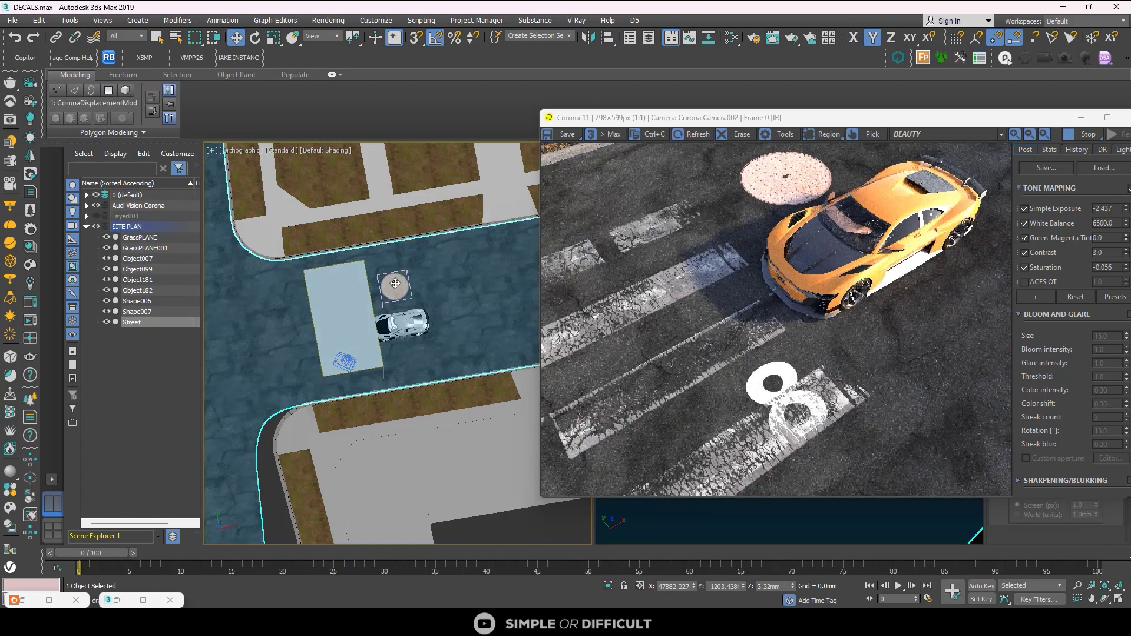
pyautogui.click(390, 288)
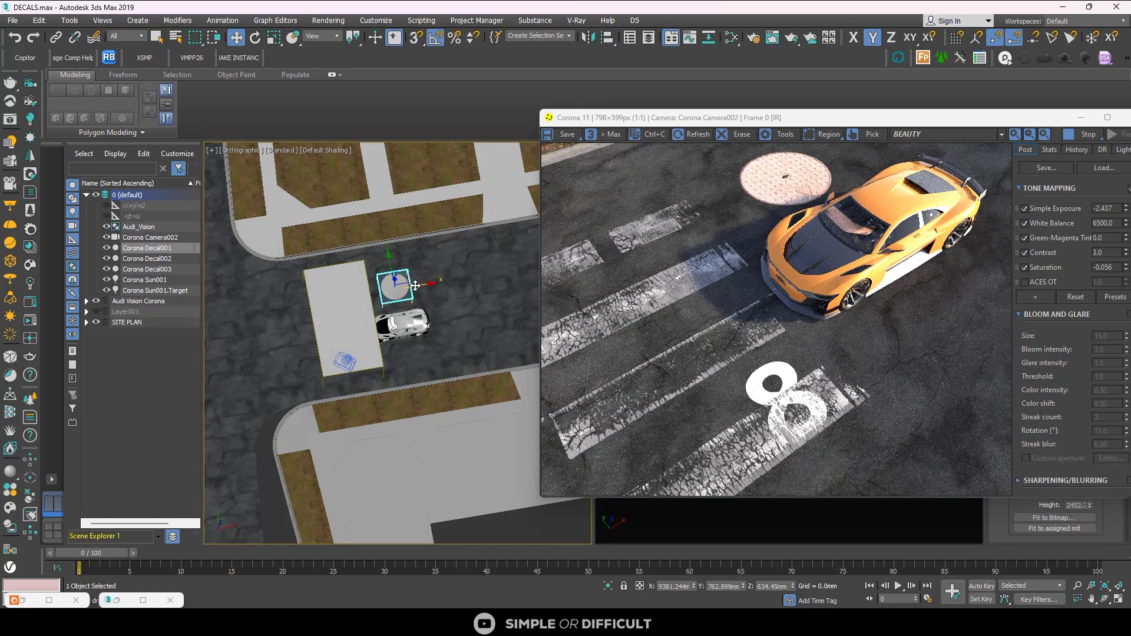
pyautogui.moveTo(388, 293); pyautogui.dragTo(364, 327)
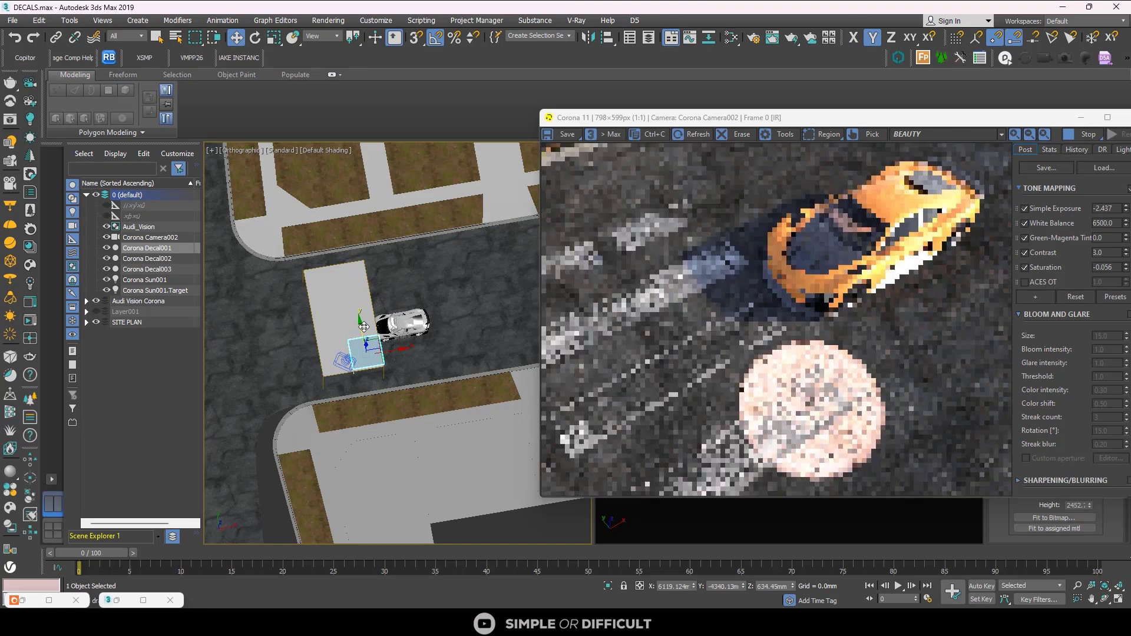
pyautogui.keyDown('alt'); pyautogui.moveTo(363, 327); pyautogui.dragTo(340, 392, button='middle'); pyautogui.keyUp('alt')
pyautogui.scroll(5, 367, 346)
pyautogui.scroll(-4, 366, 346)
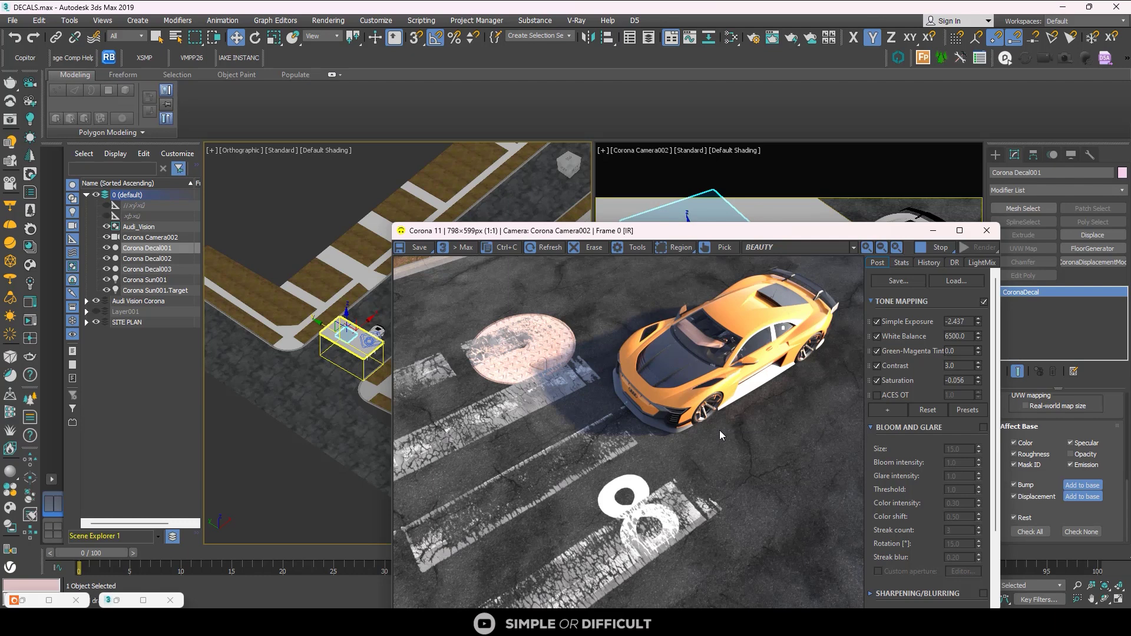
# Turn off the manhole cover decal's effect on the base Color and check the road stripes up close in the render.
pyautogui.click(1014, 443)
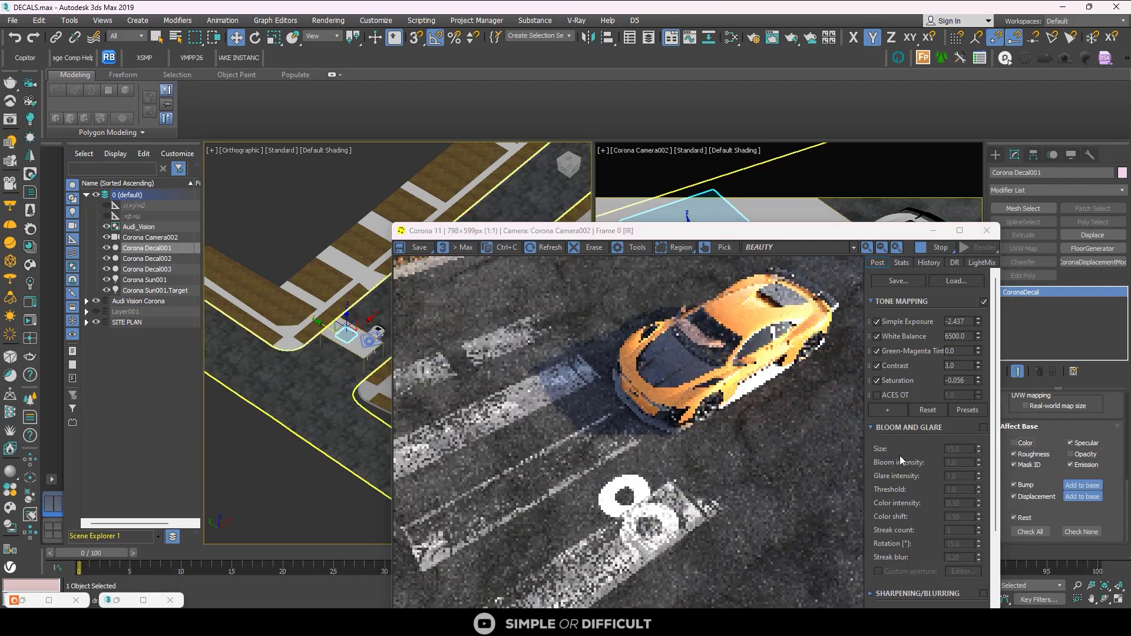
pyautogui.scroll(3, 567, 341)
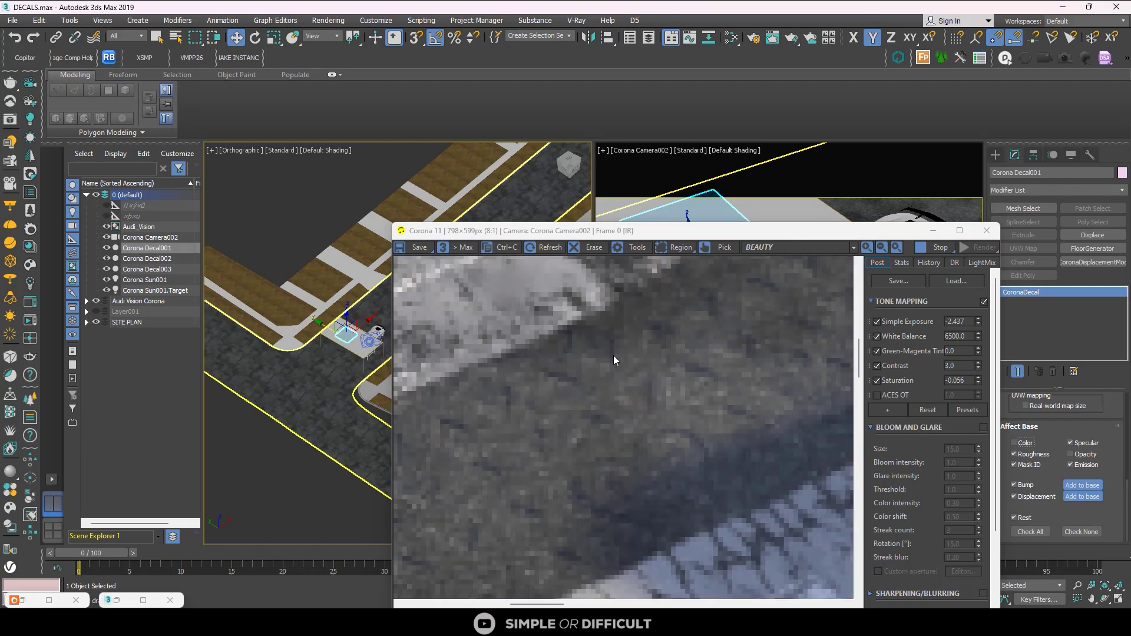
pyautogui.scroll(-3, 634, 361)
pyautogui.scroll(2, 639, 343)
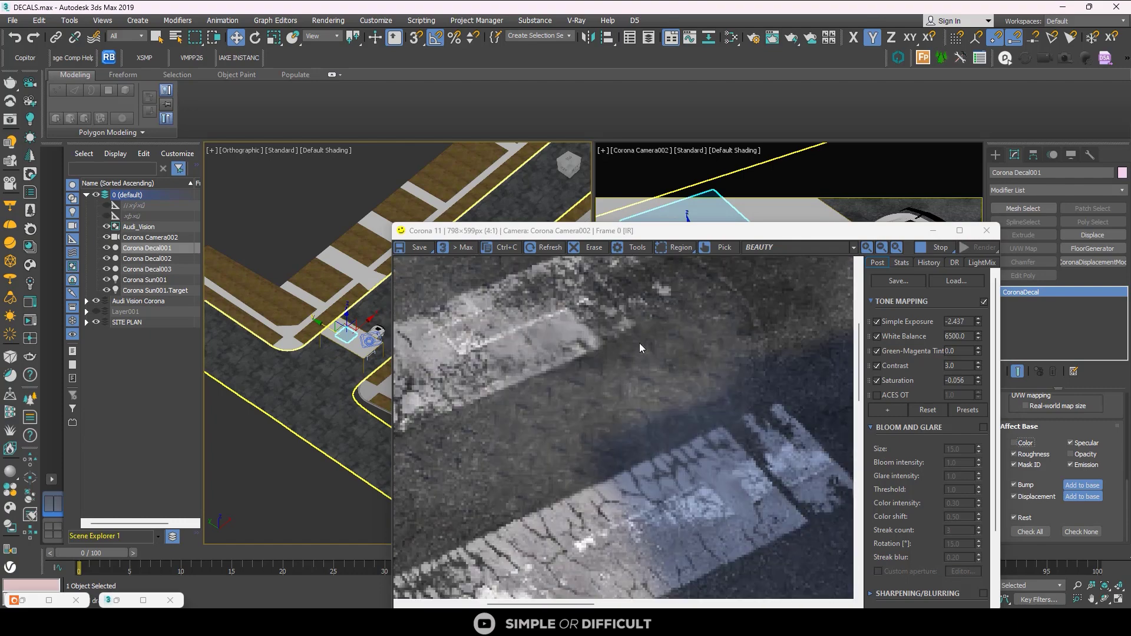
# Examine the enlarged render around the road stripes and the car for the decal's remaining surface detail.
pyautogui.click(959, 230)
pyautogui.scroll(-3, 451, 218)
pyautogui.scroll(3, 546, 219)
pyautogui.scroll(-2, 548, 218)
pyautogui.scroll(1, 545, 199)
pyautogui.scroll(-2, 626, 156)
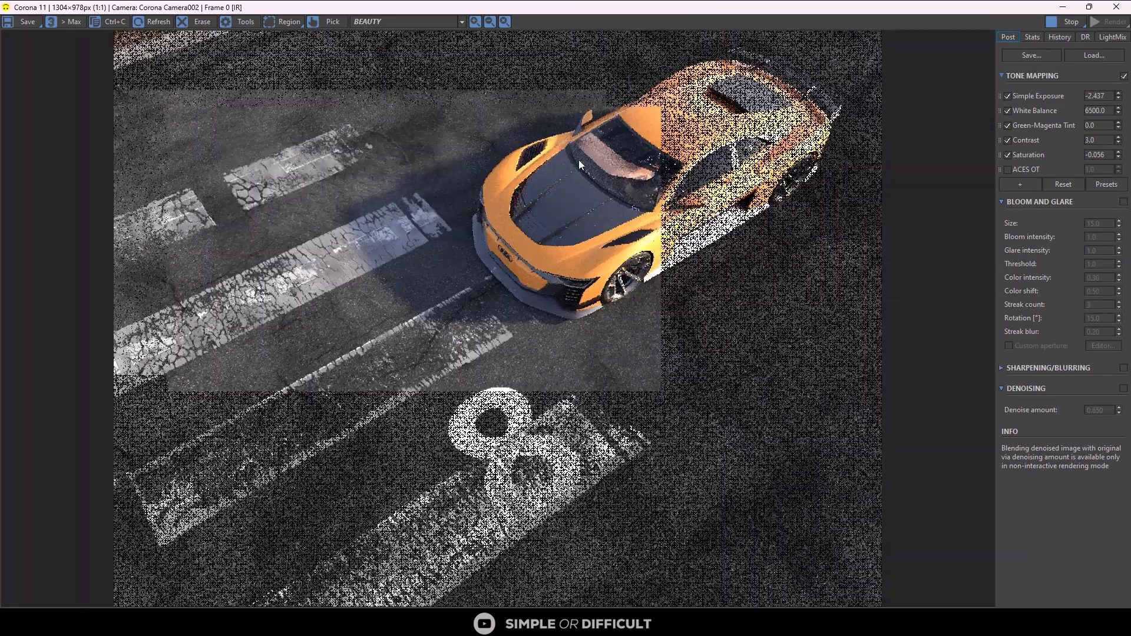
pyautogui.scroll(1, 374, 176)
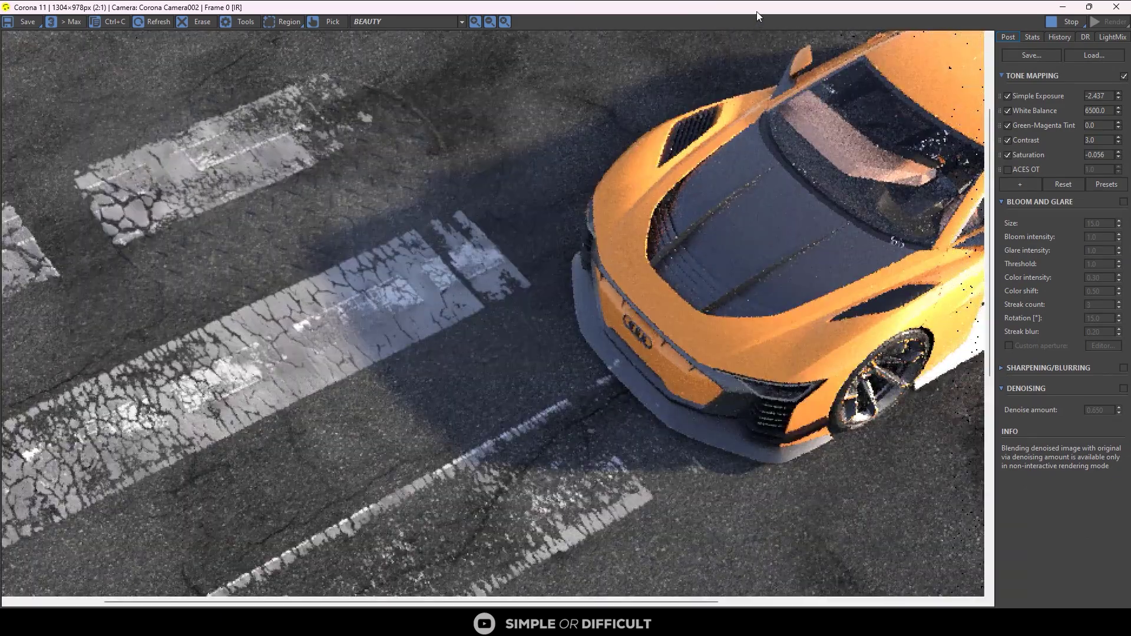
pyautogui.doubleClick(756, 11)
pyautogui.scroll(-1, 373, 225)
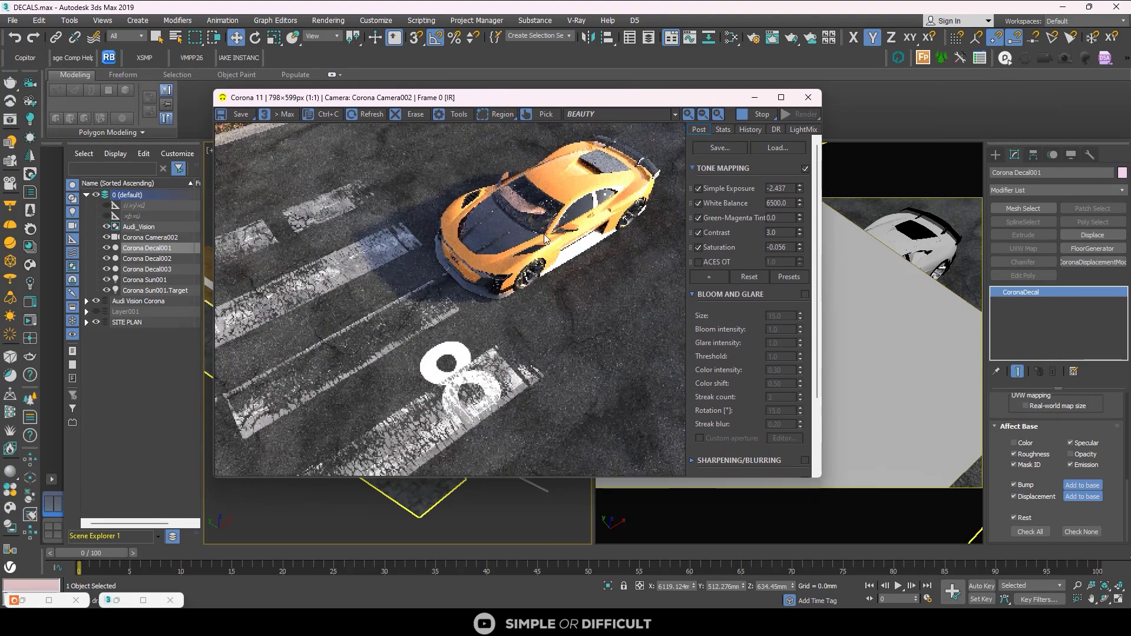
# Move the manhole cover decal onto the car's hood and inspect its pattern on the bodywork.
pyautogui.moveTo(621, 101); pyautogui.dragTo(494, 318)
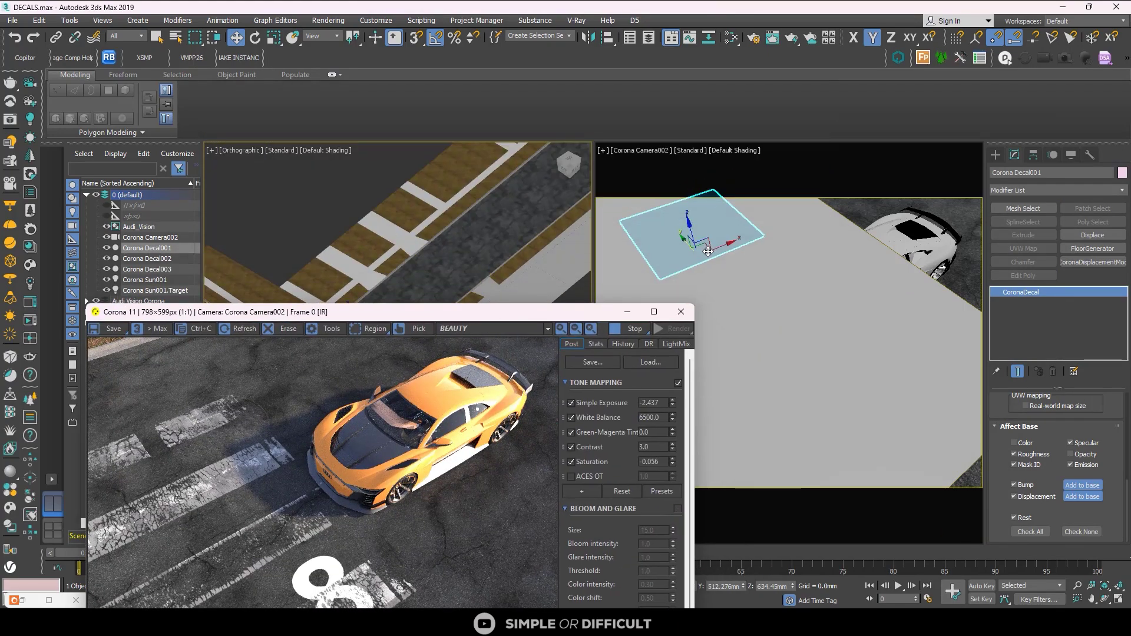
pyautogui.moveTo(708, 251); pyautogui.dragTo(816, 333)
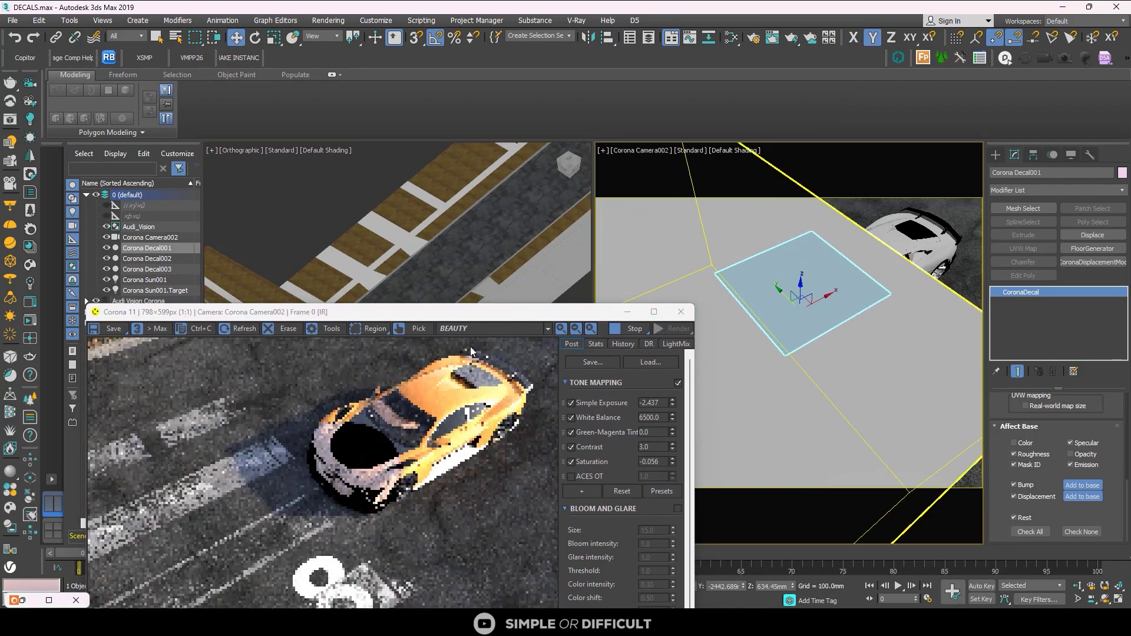
pyautogui.moveTo(377, 311); pyautogui.dragTo(475, 231)
pyautogui.scroll(2, 431, 362)
pyautogui.scroll(1, 519, 270)
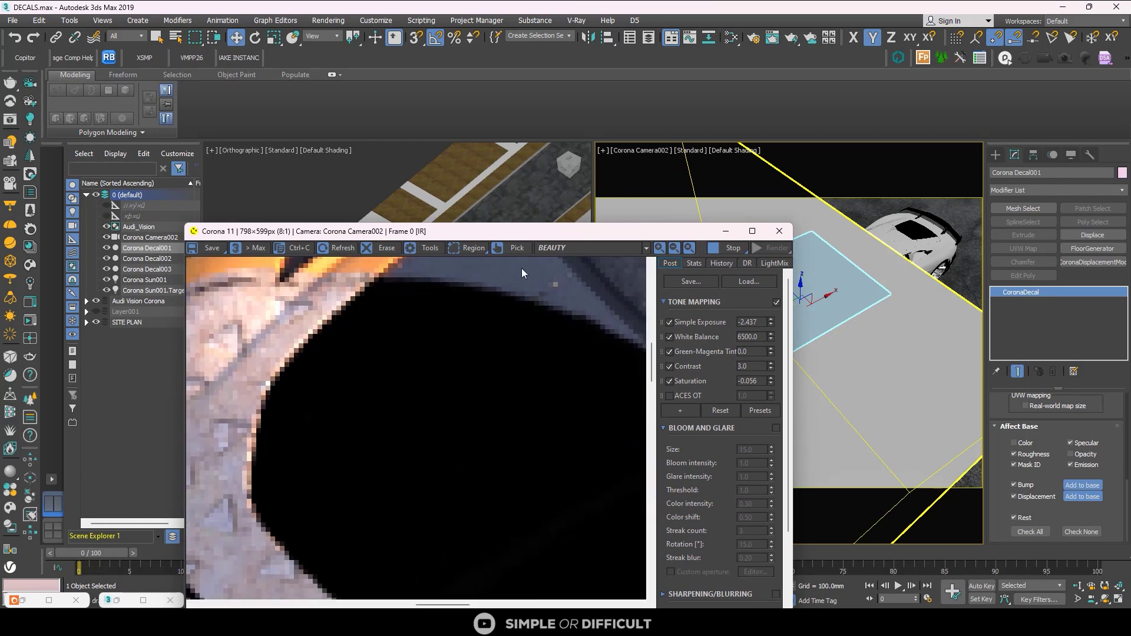
pyautogui.scroll(-1, 507, 277)
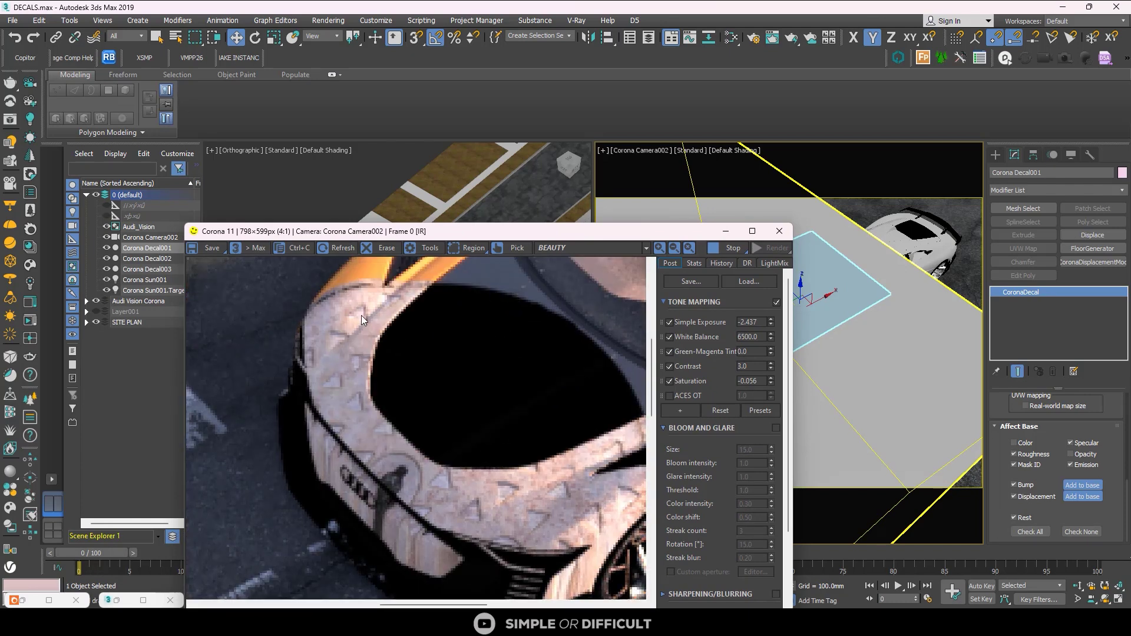
pyautogui.scroll(-1, 362, 316)
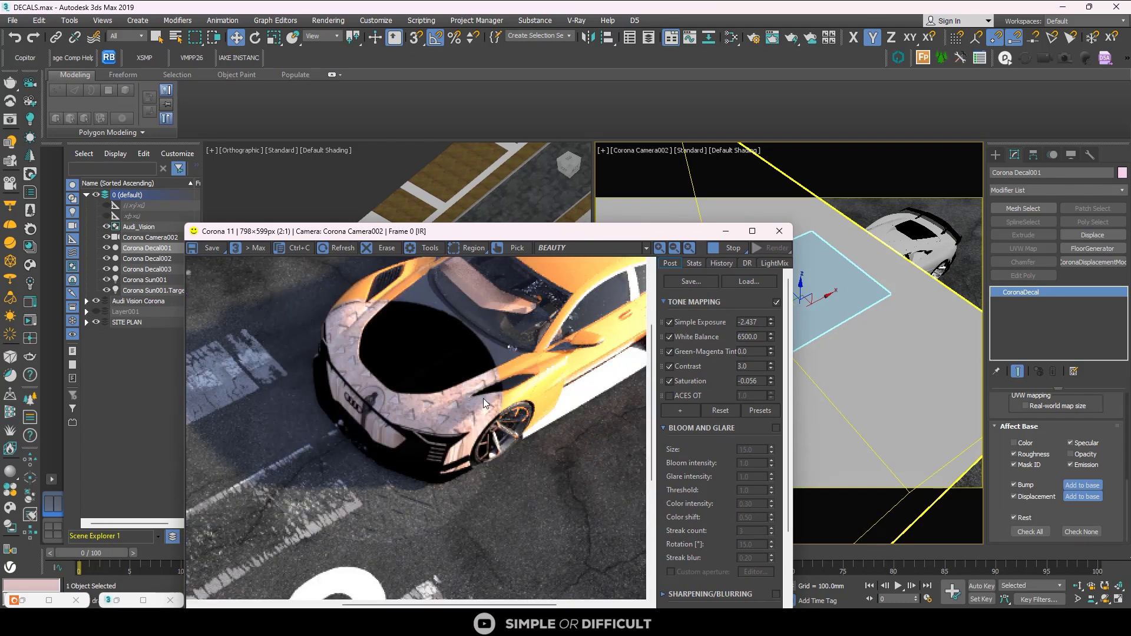
# Move the manhole cover decal off the car onto the road beside the number 8 and check it in the render.
pyautogui.moveTo(575, 235); pyautogui.dragTo(390, 193)
pyautogui.moveTo(771, 290); pyautogui.dragTo(825, 382)
pyautogui.scroll(-3, 249, 421)
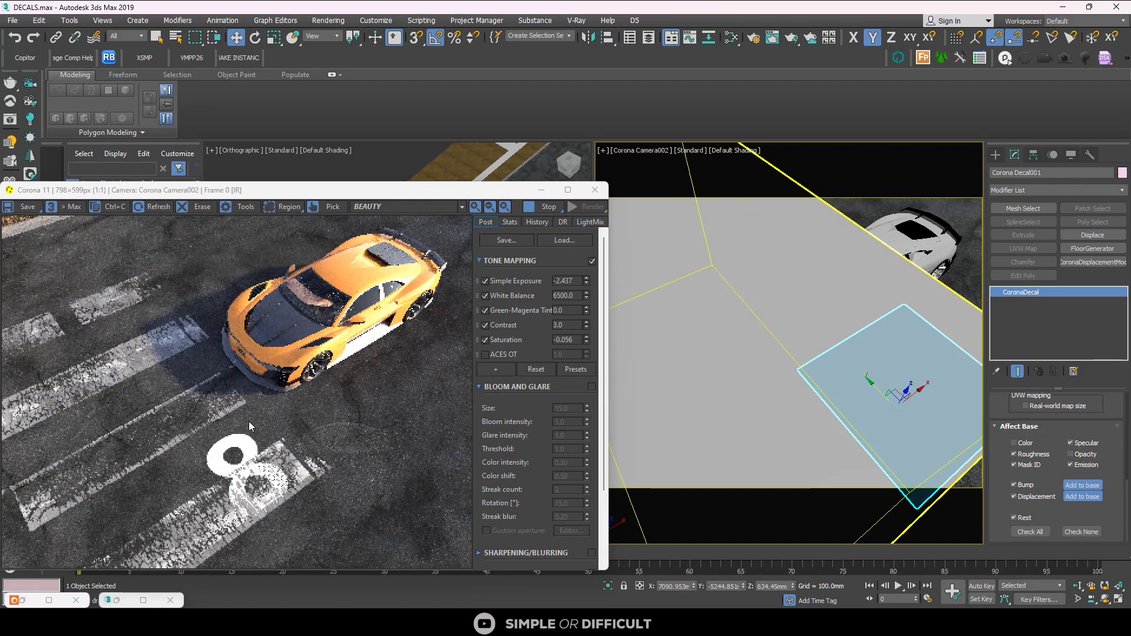
pyautogui.scroll(3, 376, 490)
pyautogui.scroll(-1, 341, 419)
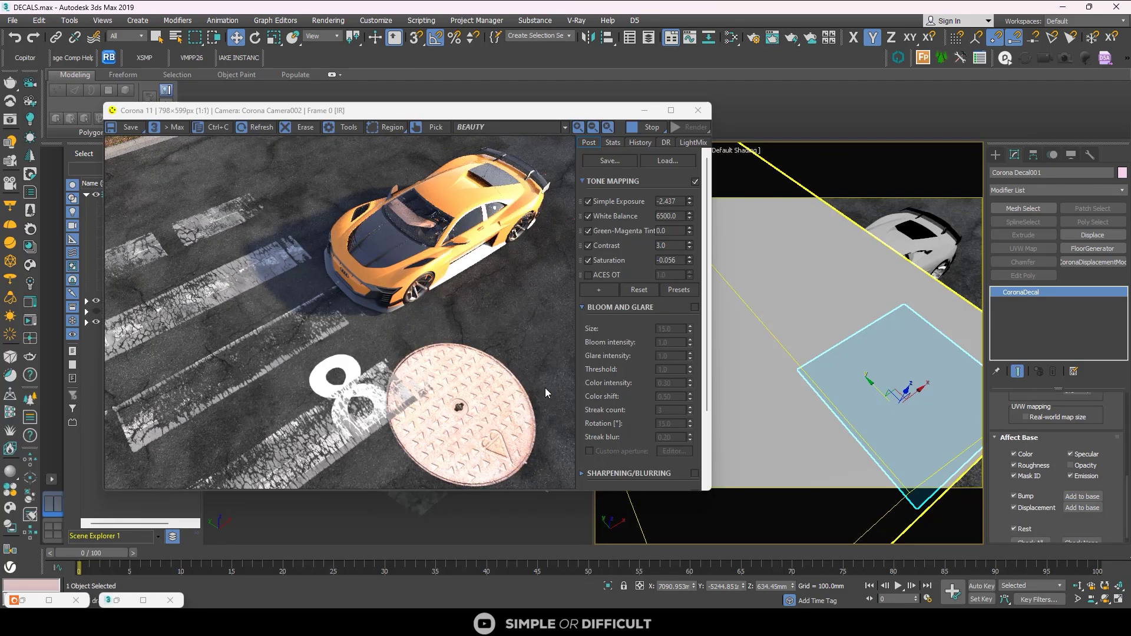
# Switch the manhole cover decal's Rest option under Affect Base off and on again to compare the render.
pyautogui.scroll(-1, 1114, 482)
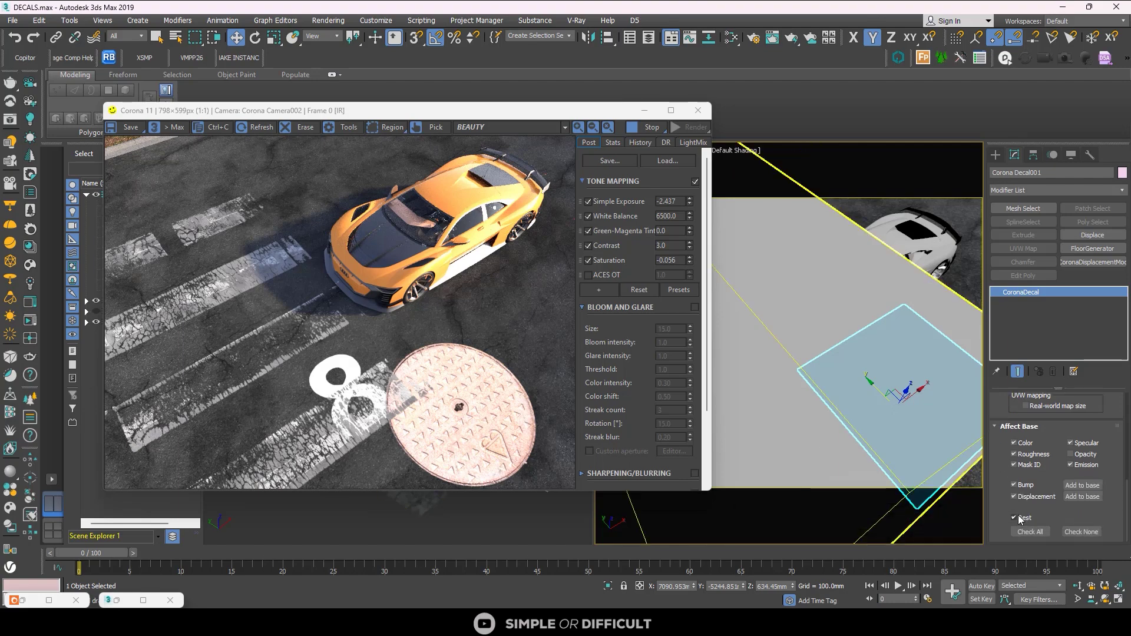
pyautogui.click(1021, 518)
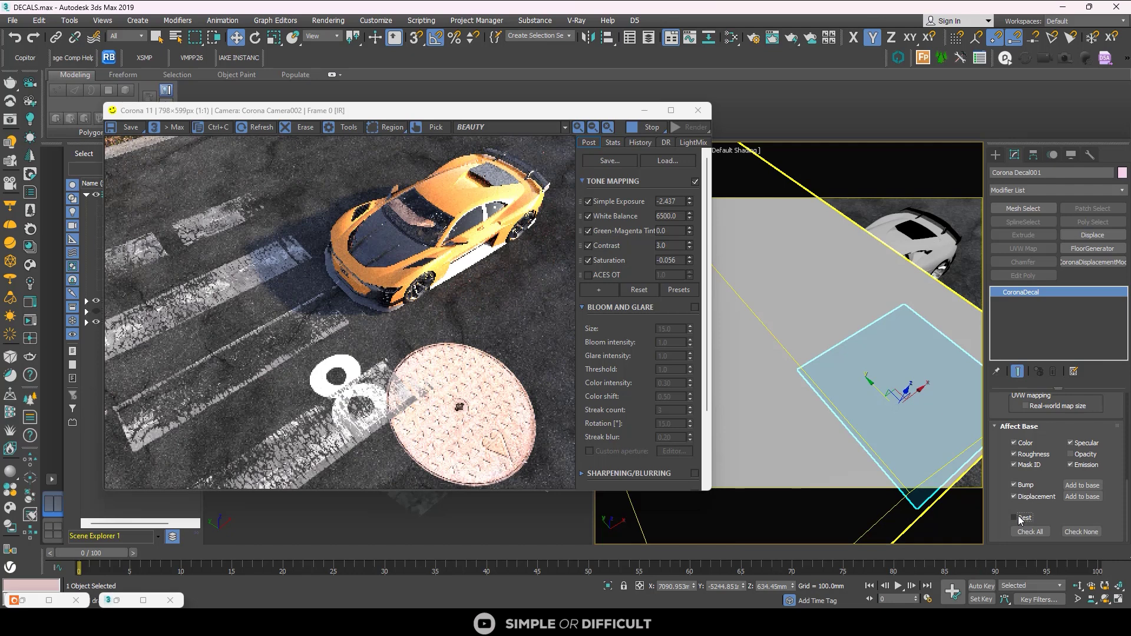
pyautogui.click(1031, 518)
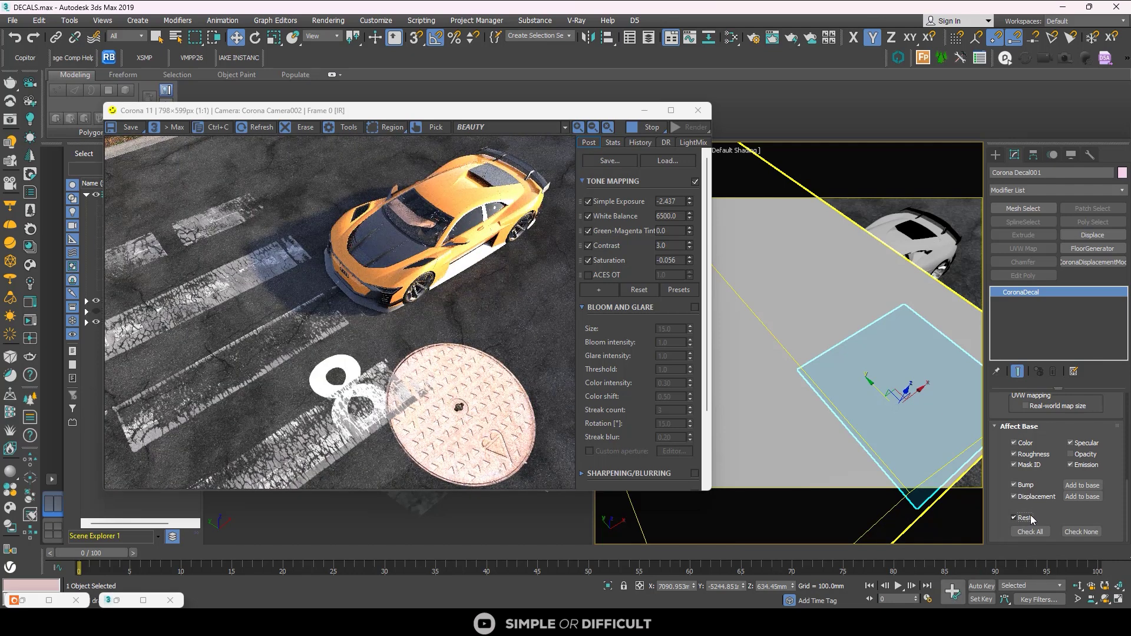
# Move the manhole cover decal to the car's side and rotate it 90 degrees about X so it stands upright.
pyautogui.moveTo(918, 348); pyautogui.dragTo(896, 302)
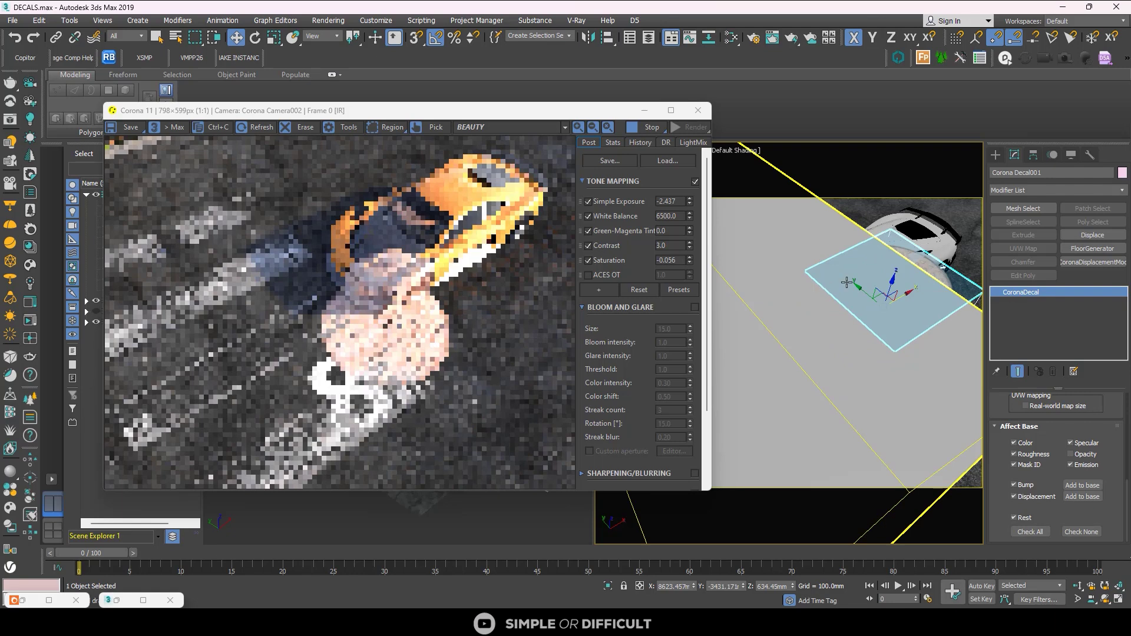
pyautogui.click(896, 301)
pyautogui.press('z')
pyautogui.click(902, 293)
pyautogui.moveTo(903, 293); pyautogui.dragTo(937, 281)
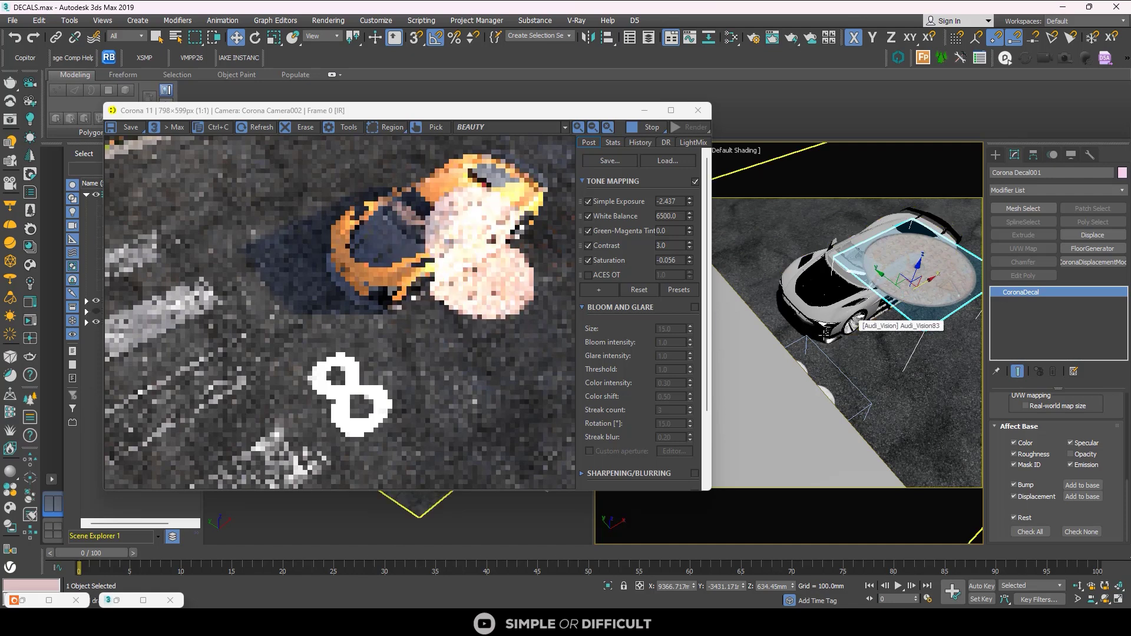
pyautogui.press('e')
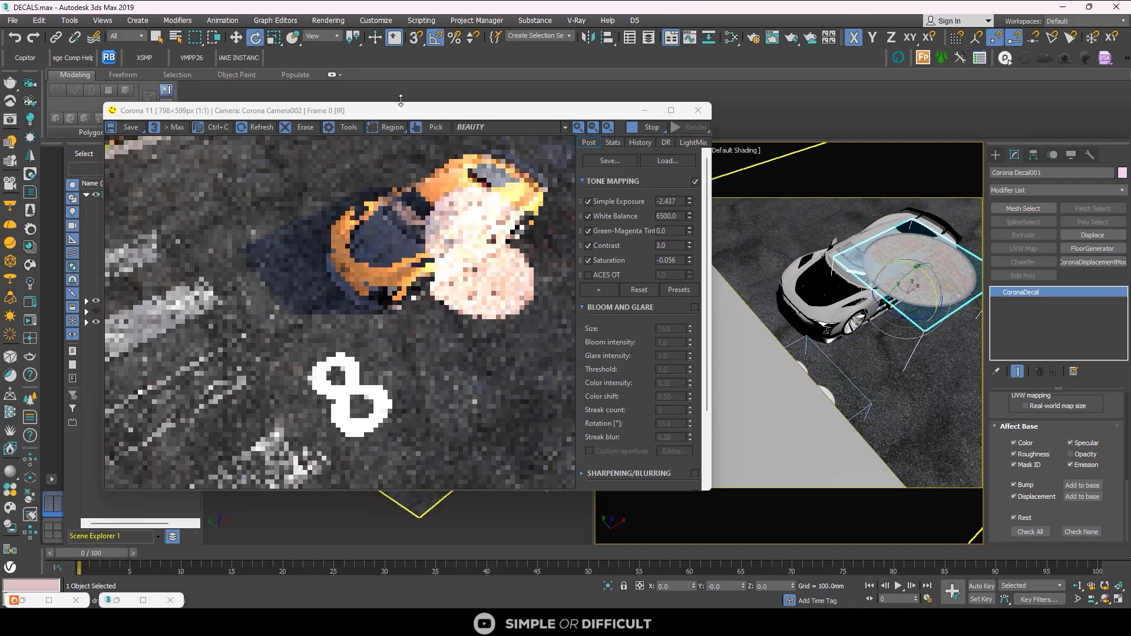
pyautogui.moveTo(933, 278); pyautogui.dragTo(934, 327)
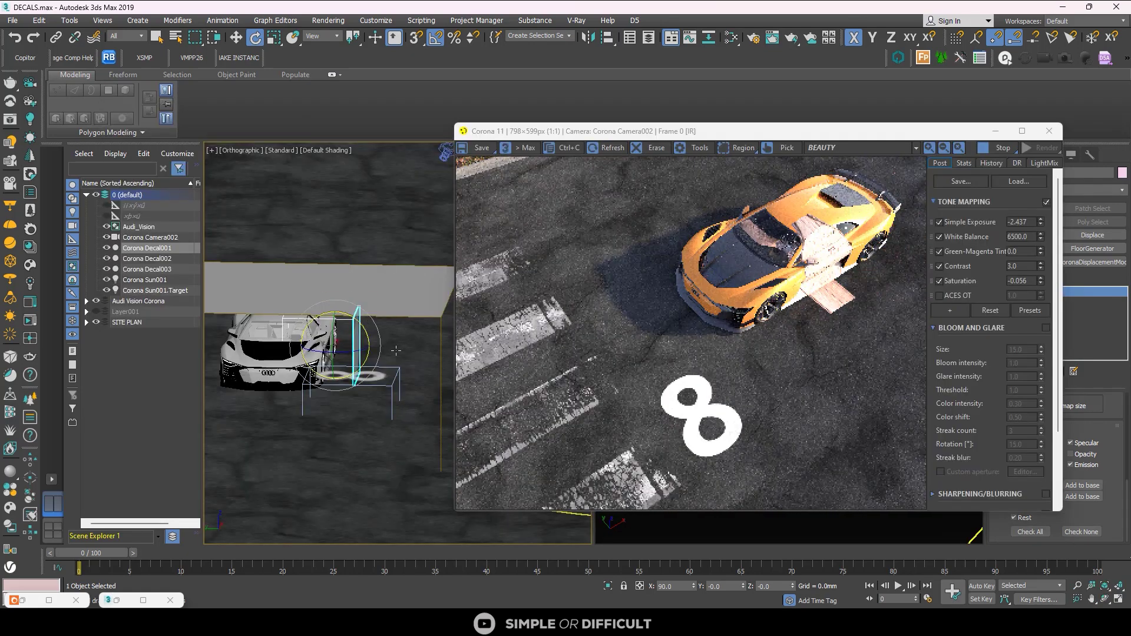